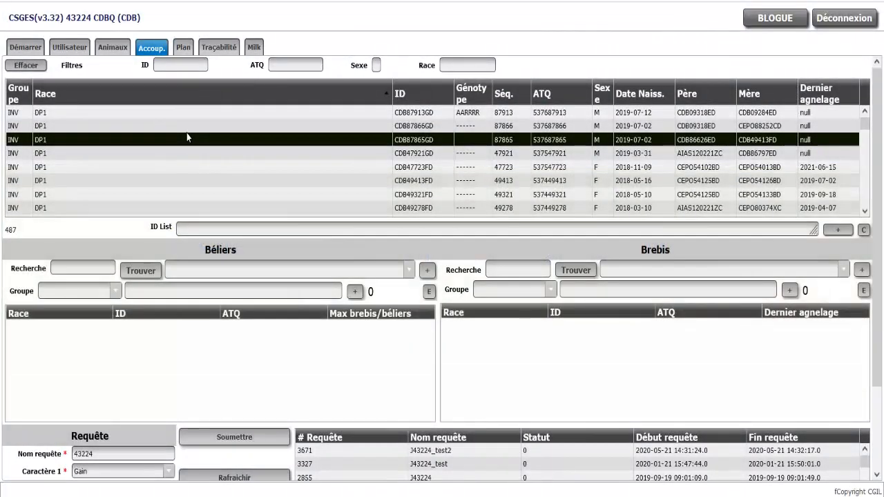
Step: Add ram CDB87866GD and ewes CDB47723FD and CDB49413FD from the inventory to the mating lists
click(188, 128)
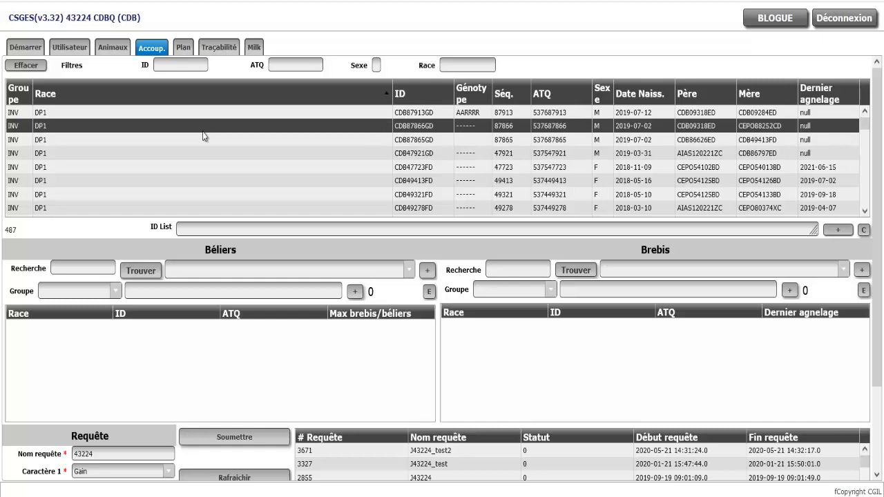
click(203, 130)
click(204, 167)
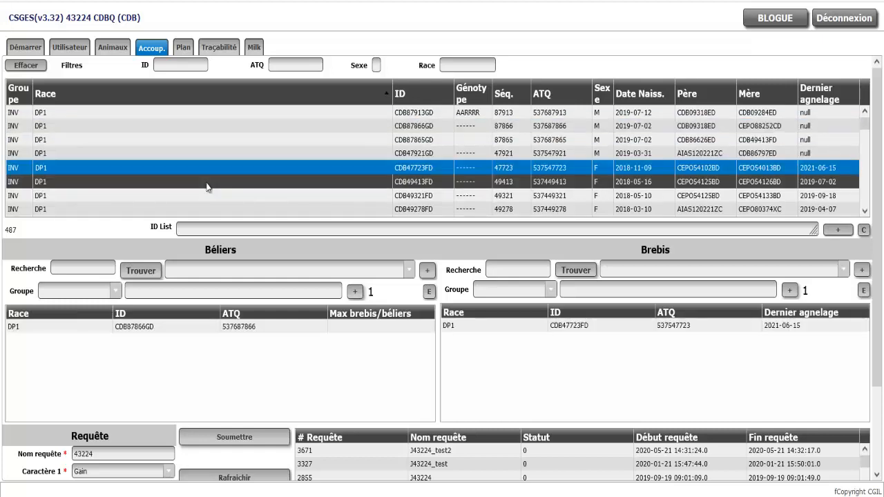
click(210, 181)
Step: Add ewes CDB09725FD and CDB09647ED and ram CDB09318ED from the inventory to the mating lists
scroll(214, 173, down, 3)
click(220, 143)
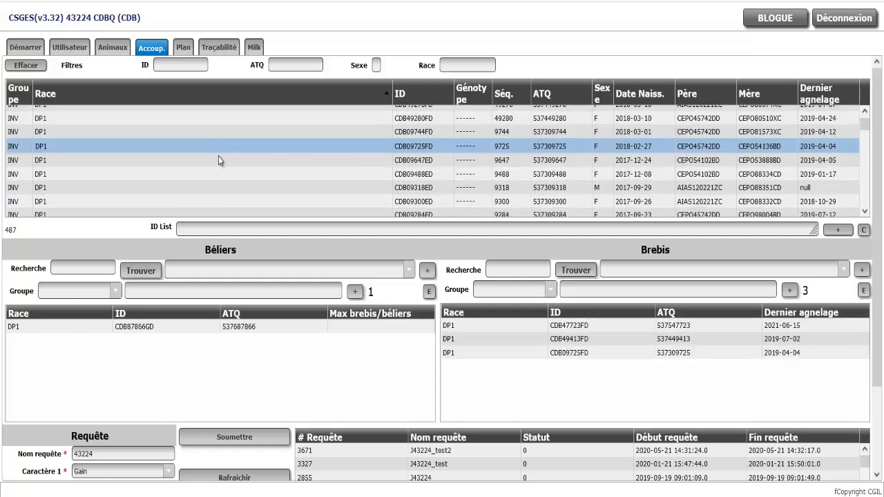
click(219, 161)
click(221, 187)
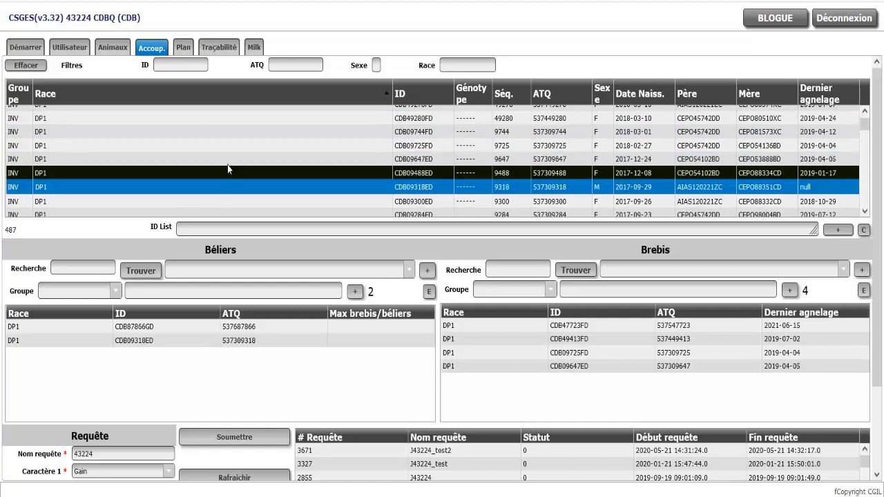
Step: Add ewes CDB86645ED and CDB86637ED and ram CDB86626ED from the inventory to the mating lists
scroll(228, 164, down, 3)
click(230, 151)
click(230, 166)
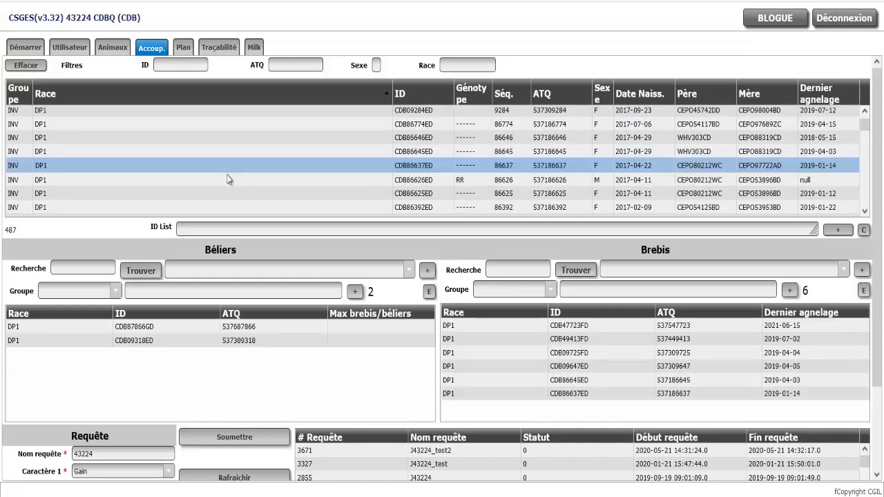
click(227, 181)
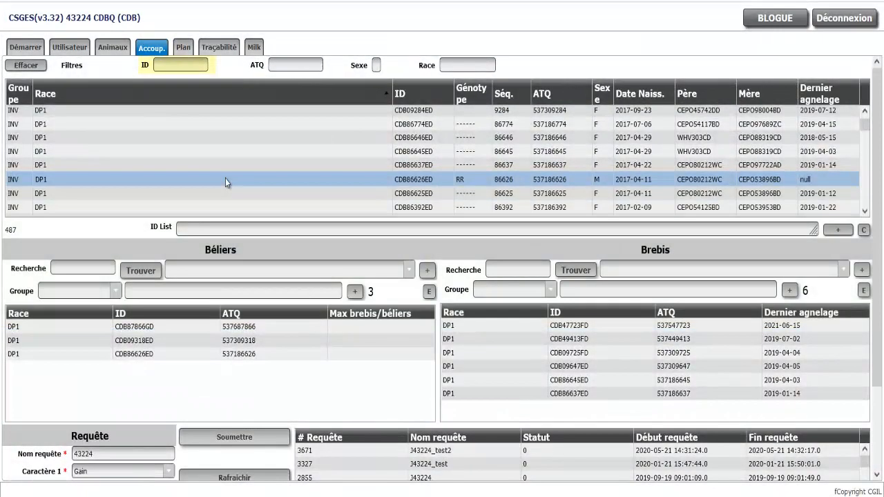
click(223, 173)
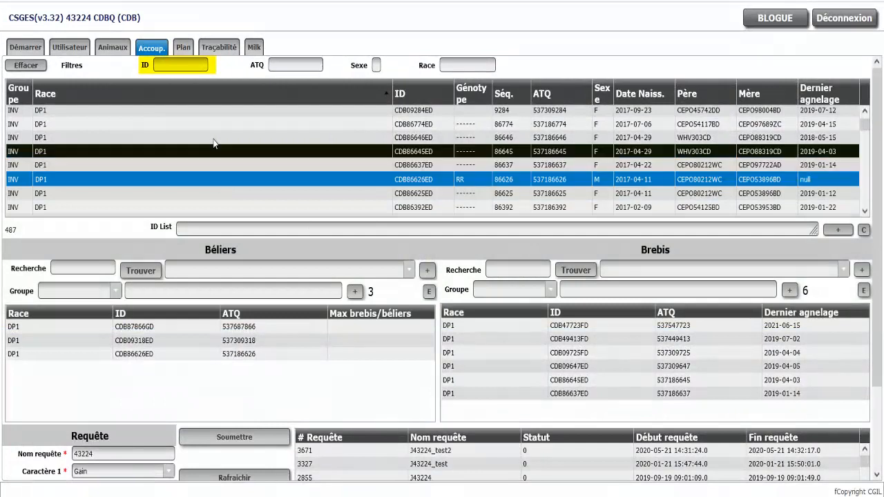
Step: Filter the animal inventory by ID containing 6646 and point out the matching animal
click(184, 66)
text(6646)
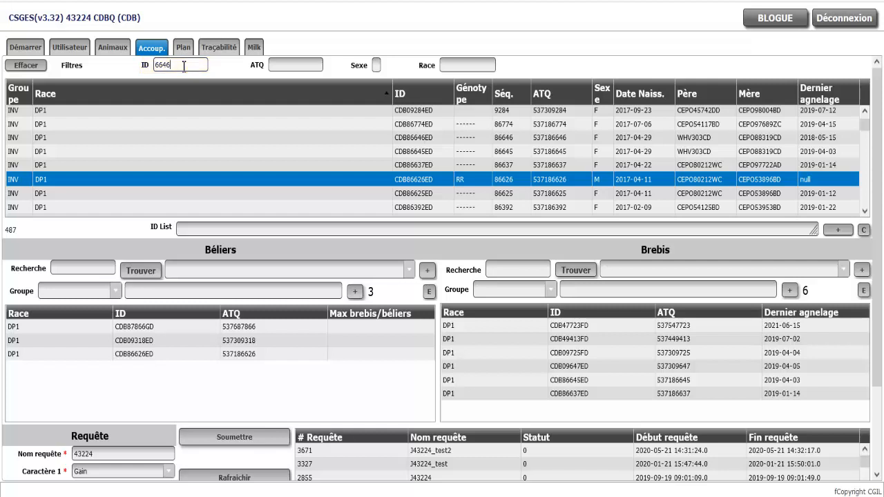
key(Return)
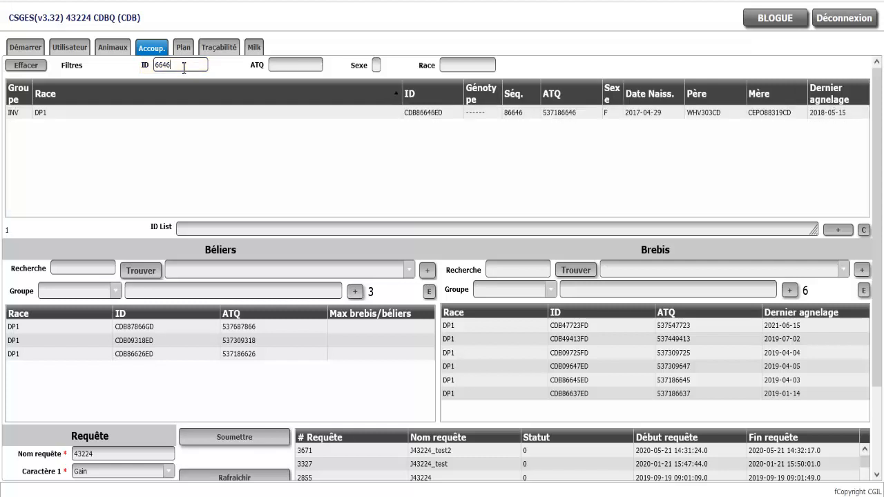
click(187, 114)
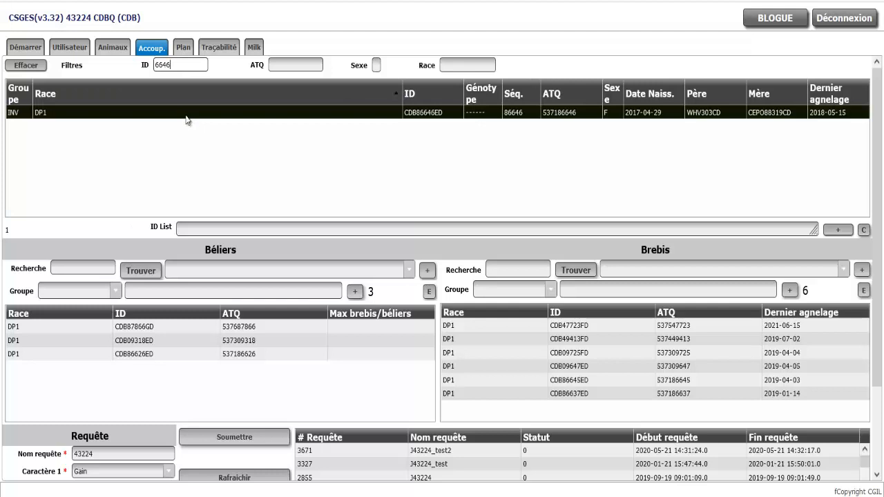
Step: Clear the current filter and list only the animals whose ID contains cepo
click(42, 66)
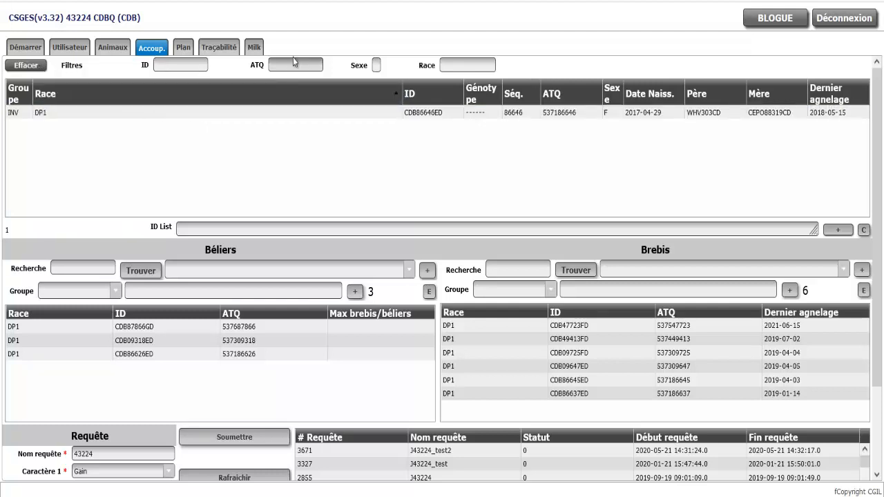
click(188, 64)
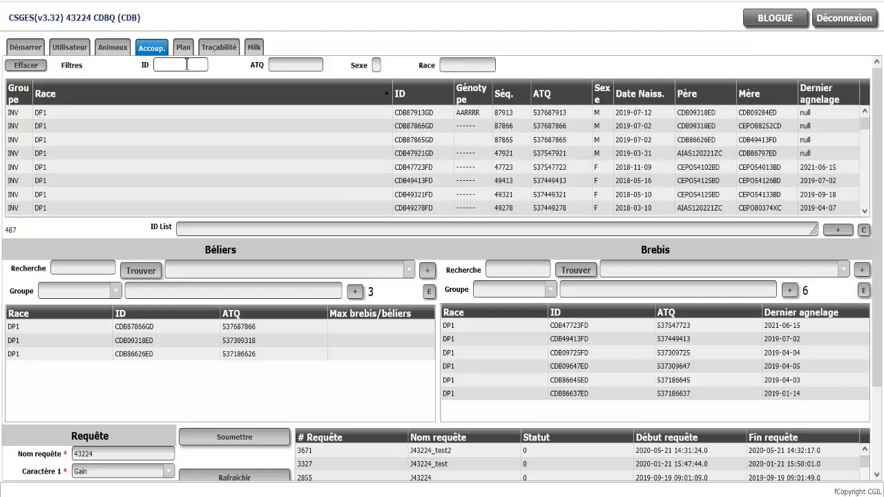
text(cepo)
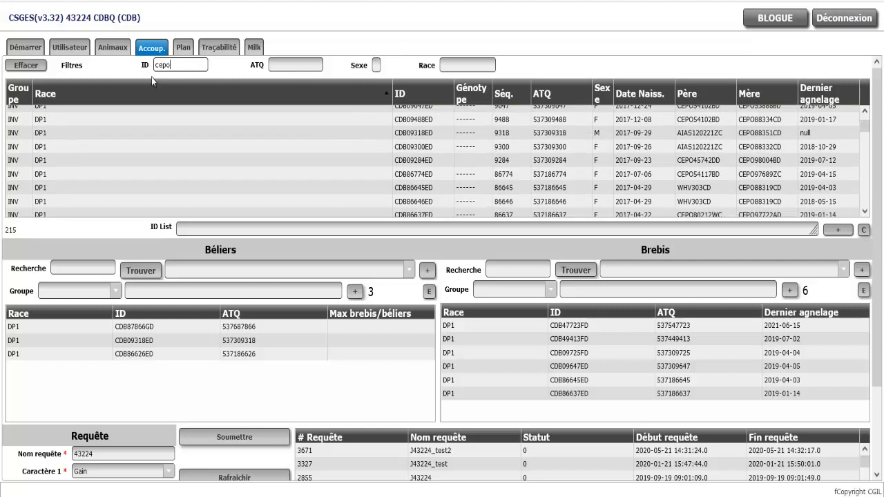
key(Tab)
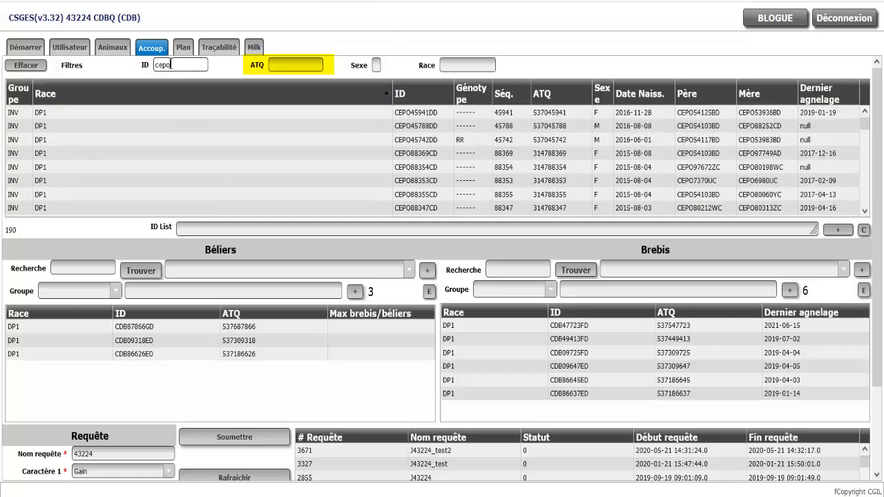
Step: Replace the ID filter with the ATQ filter 314788 and look through the matching animals
drag(171, 66, 147, 66)
key(BackSpace)
click(299, 63)
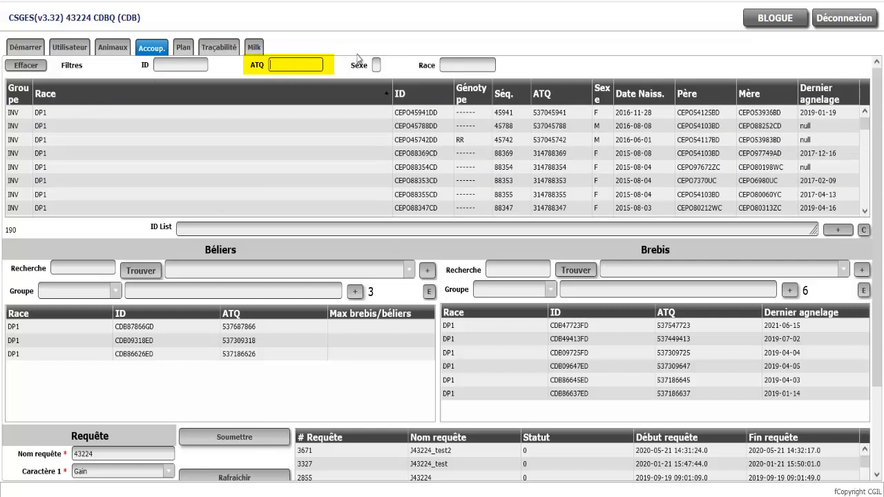
text(314788)
key(Return)
click(564, 132)
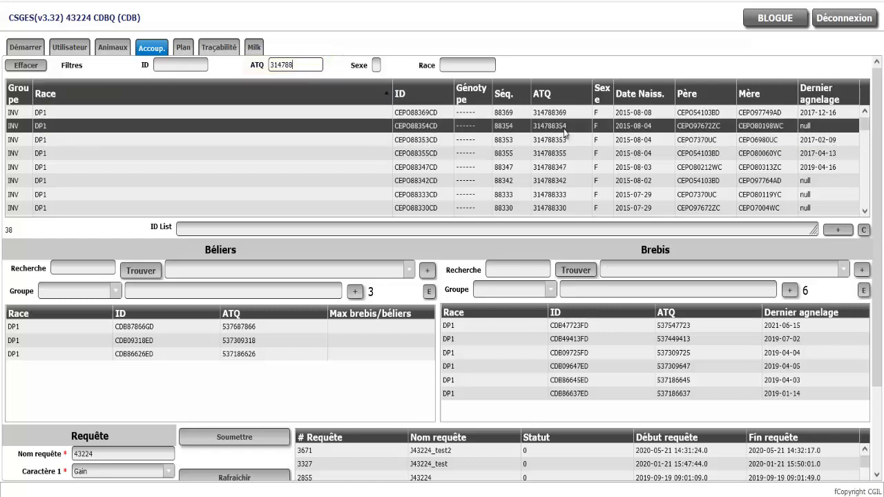
scroll(583, 173, down, 3)
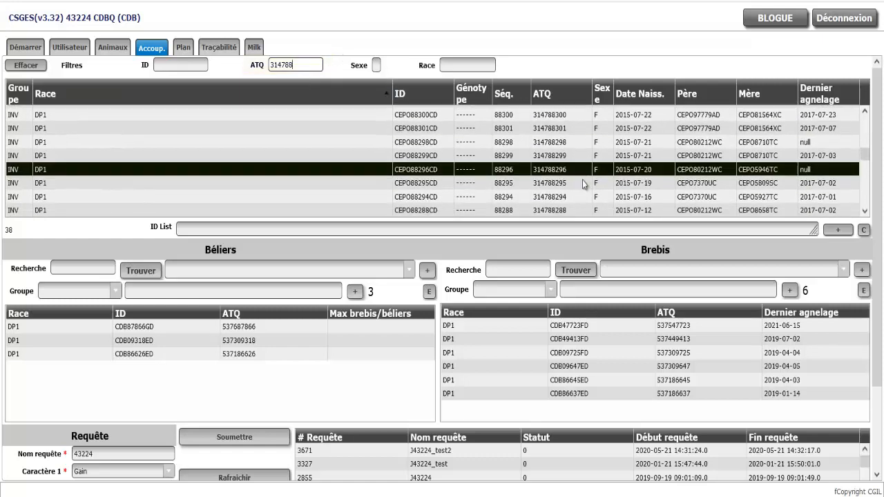
scroll(584, 182, up, 3)
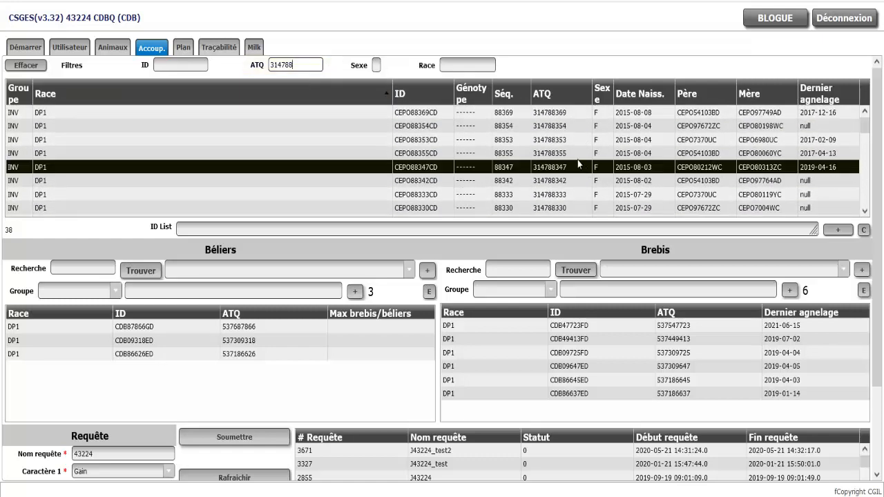
Step: Filter the inventory by sex m and remove the ATQ filter
click(376, 64)
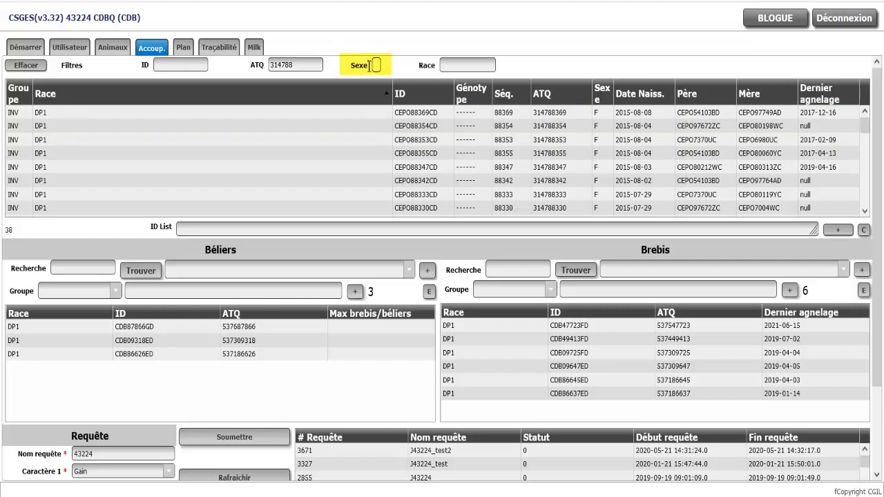
text(m)
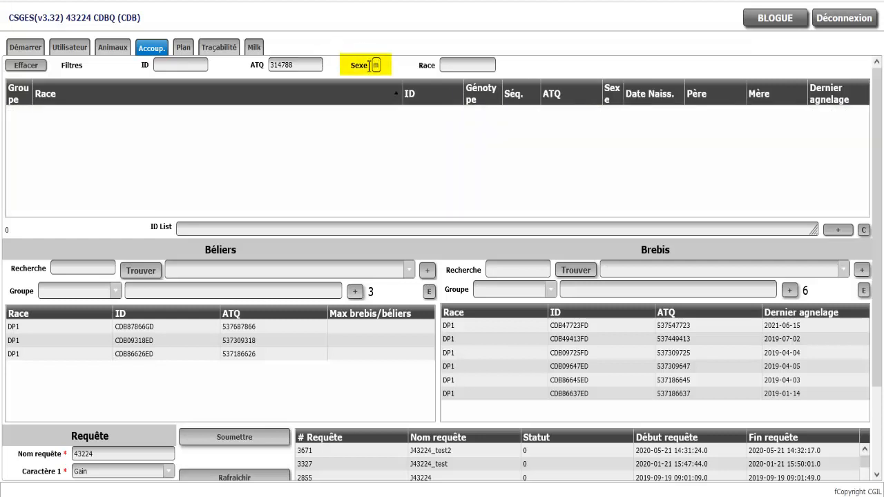
drag(298, 66, 254, 61)
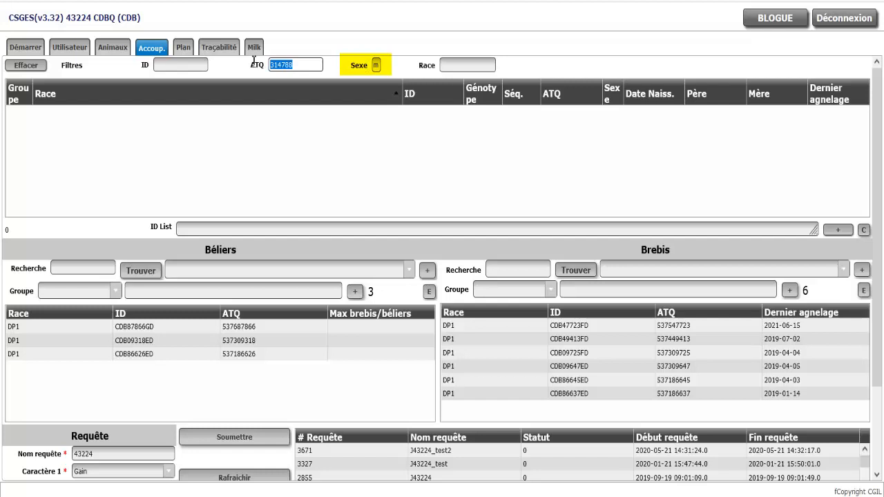
key(BackSpace)
Step: Replace the filters with race dp and sort the inventory by race, by ID and finally by descending ATQ
click(26, 65)
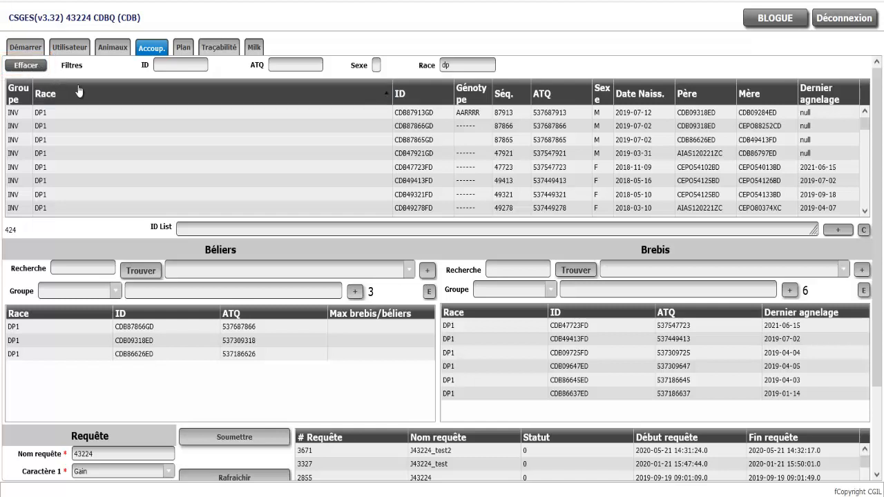
click(127, 93)
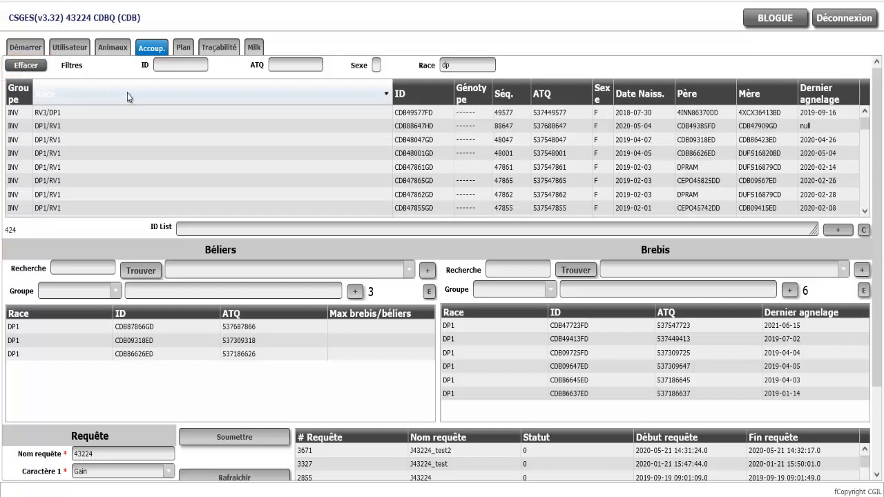
click(436, 97)
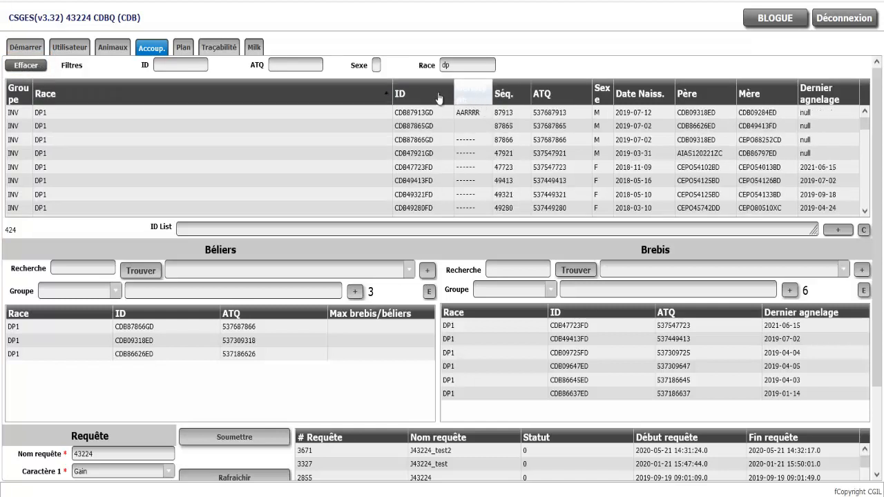
click(435, 97)
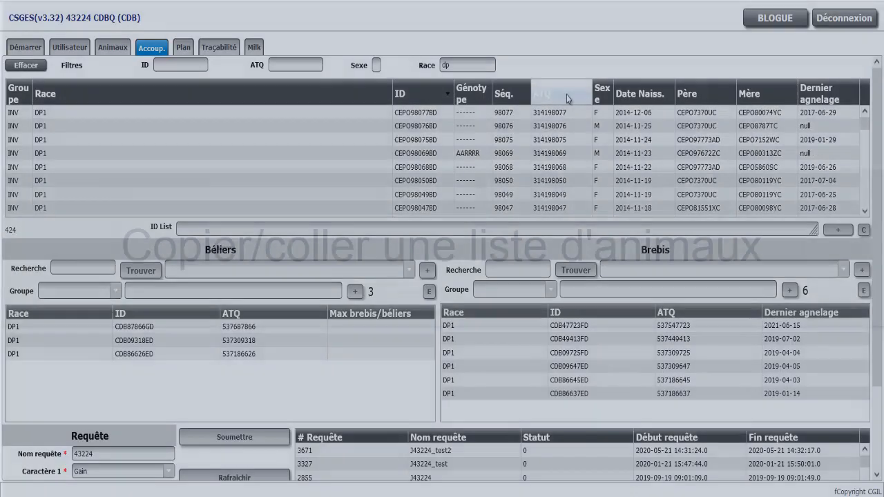
click(569, 99)
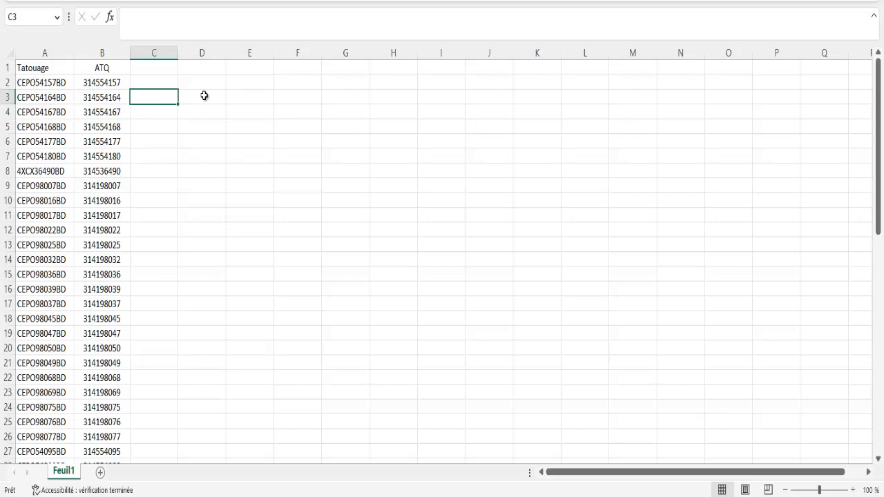
Step: In the Excel sheet of animals, copy all ATQ numbers in cells B2 to B61, without the header
click(49, 69)
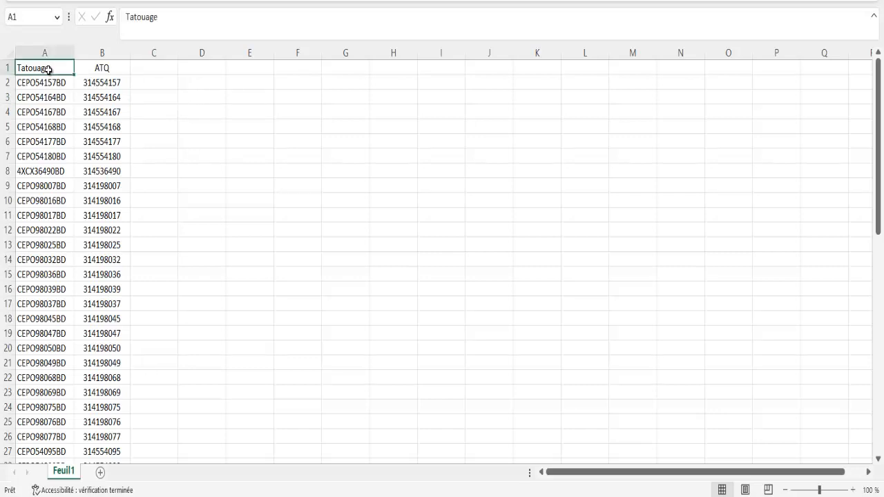
click(109, 64)
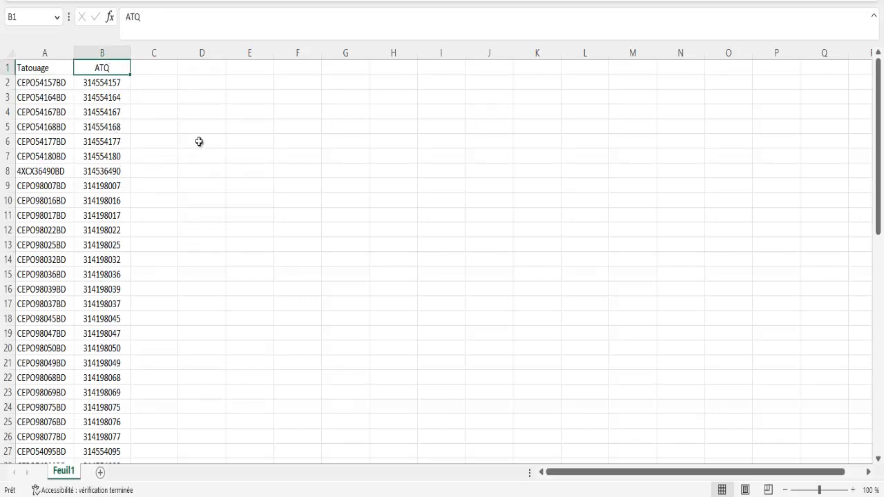
click(54, 84)
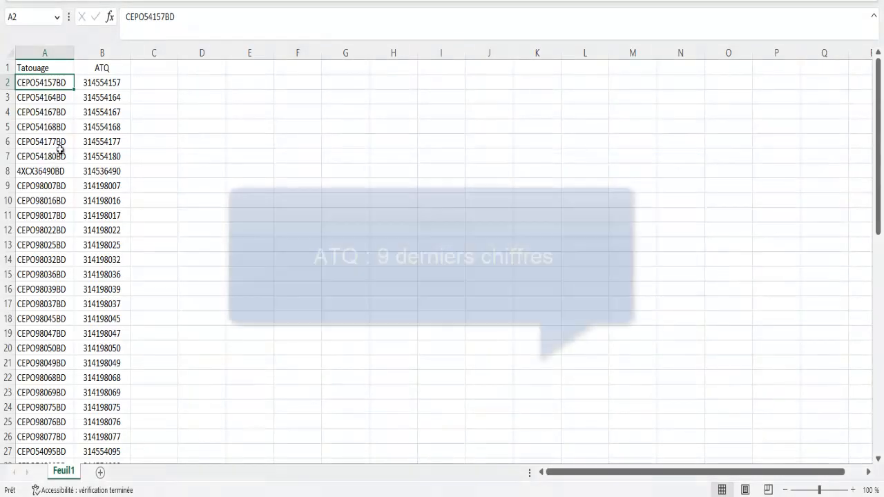
click(112, 83)
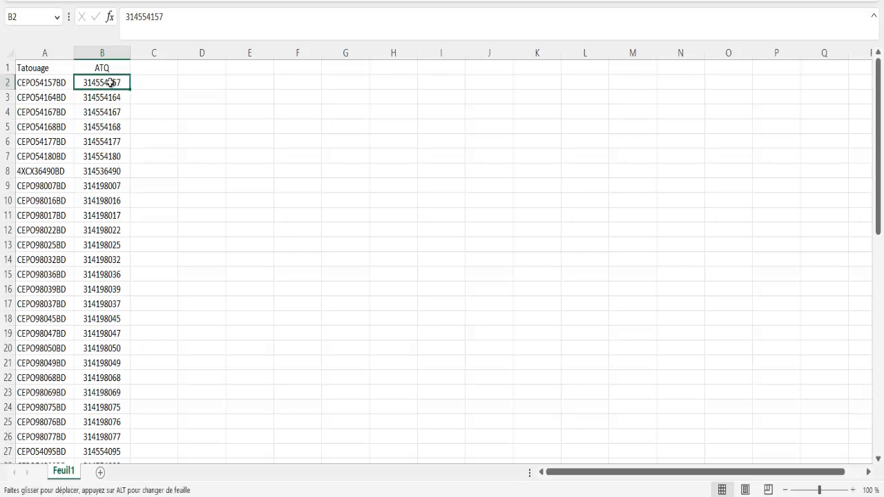
drag(111, 84, 112, 427)
right_click(109, 323)
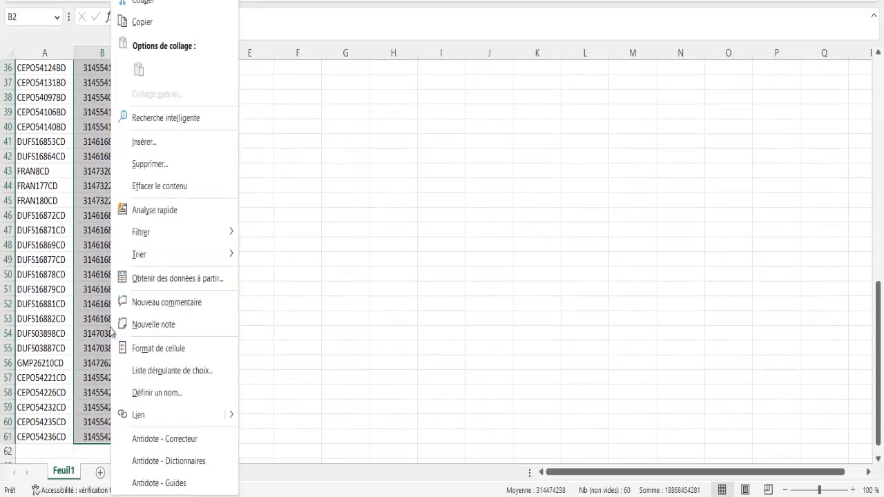
click(150, 22)
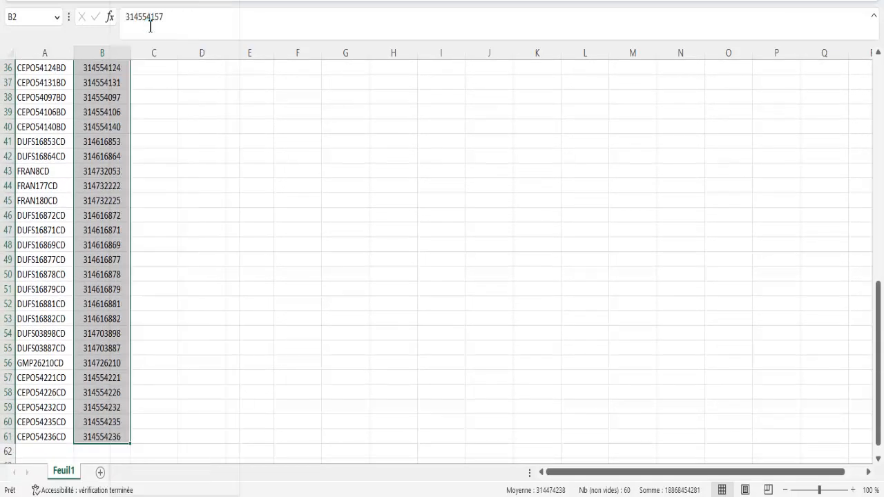
Step: Switch back to CSGES and paste the copied ATQ numbers into the ID List field
key(alt+Tab)
click(228, 212)
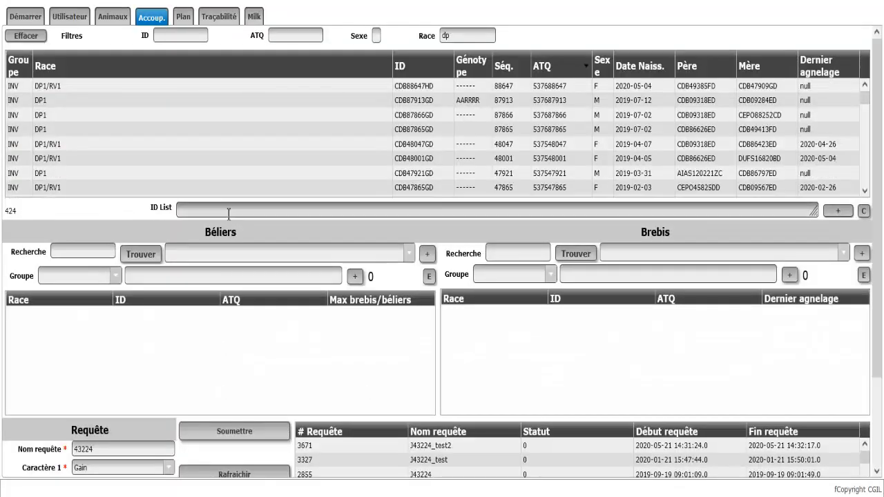
right_click(226, 214)
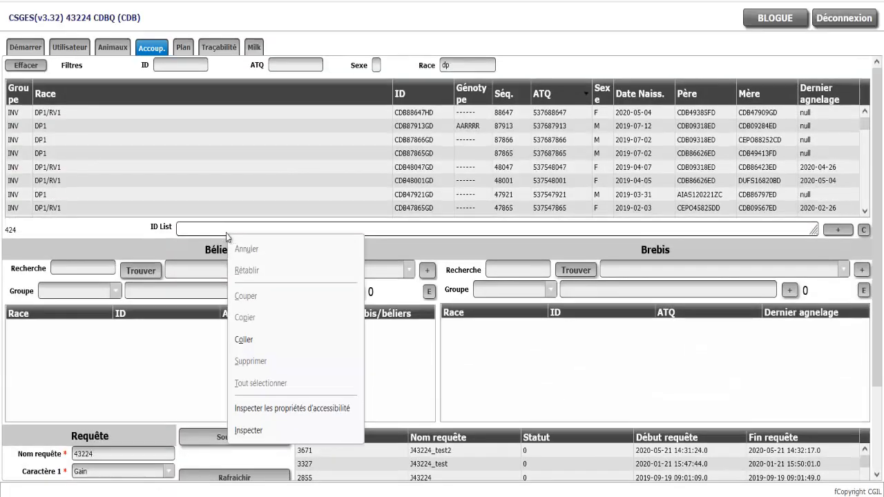
click(243, 339)
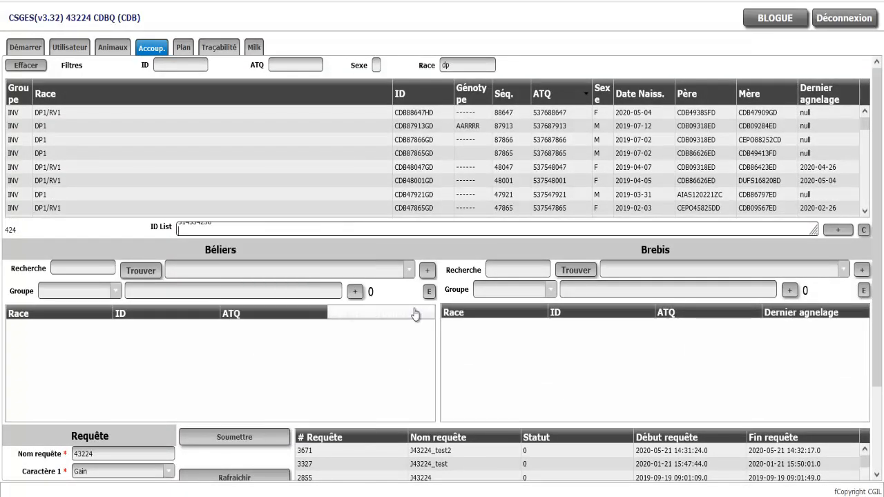
Step: Add the animals pasted in the ID List to the ram and ewe lists
scroll(288, 229, up, 5)
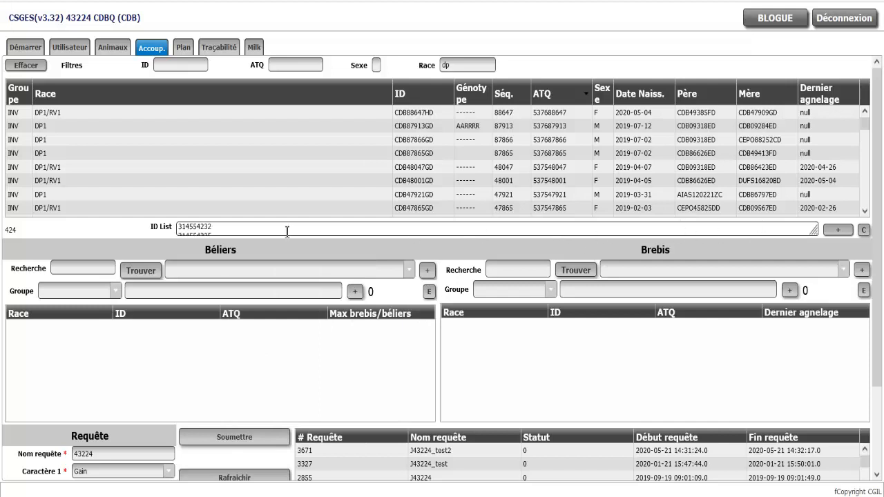
scroll(288, 229, up, 3)
click(840, 233)
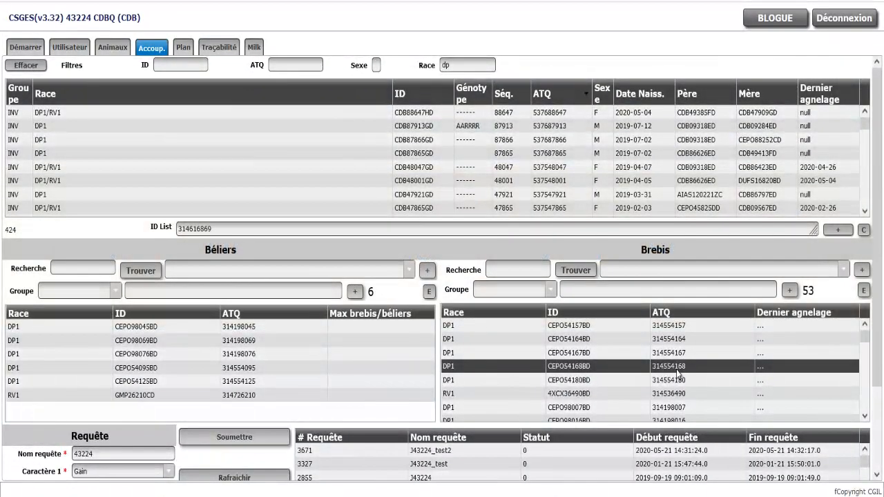
Step: Remove ewes CEPO54168BD, CEPO54167BD and CEPO54164BD and rams CEPO54095BD and CEPO54125BD from the selection lists
double_click(676, 370)
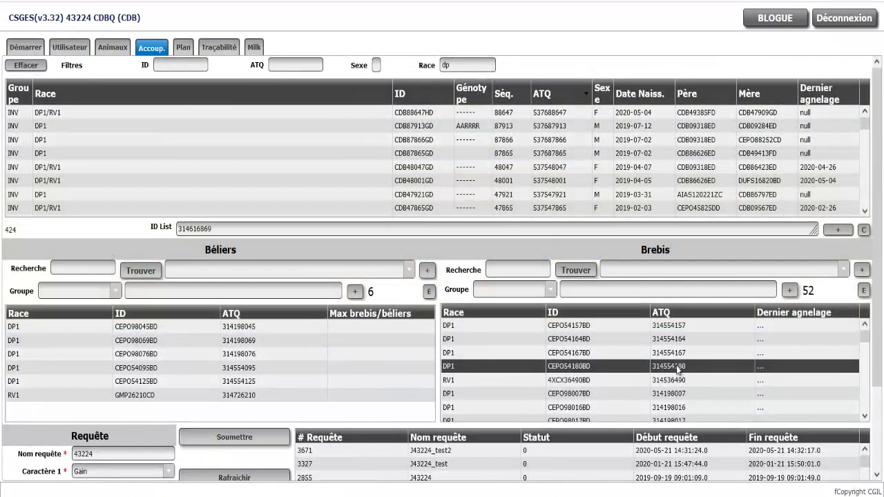
double_click(678, 355)
double_click(681, 344)
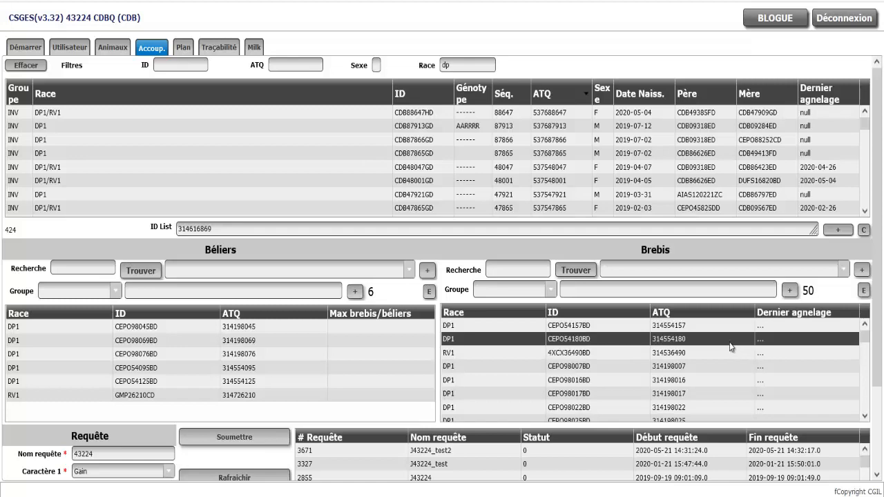
double_click(318, 370)
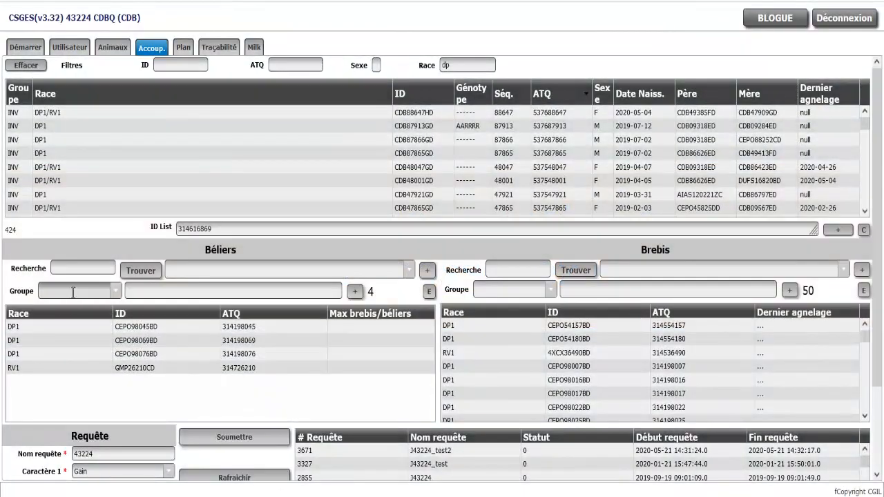
Step: Search for the ram oai109jd and add the matching OAI109JD animal to the ram list
click(72, 291)
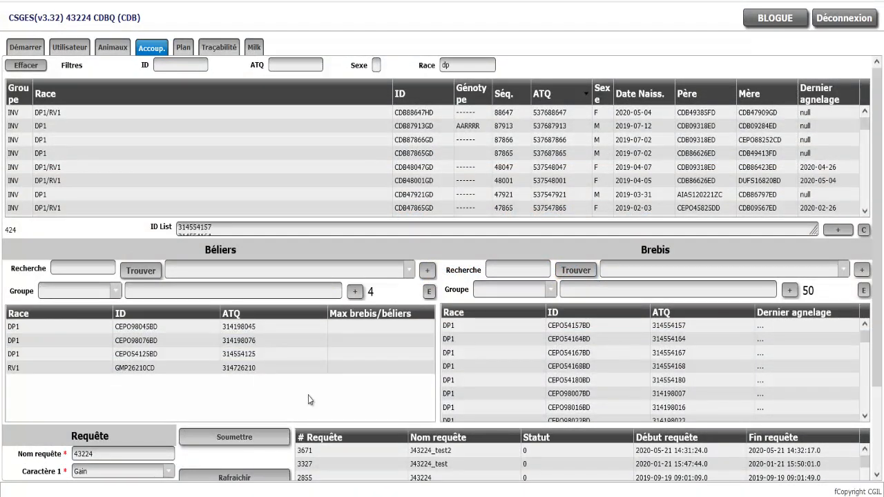
click(80, 267)
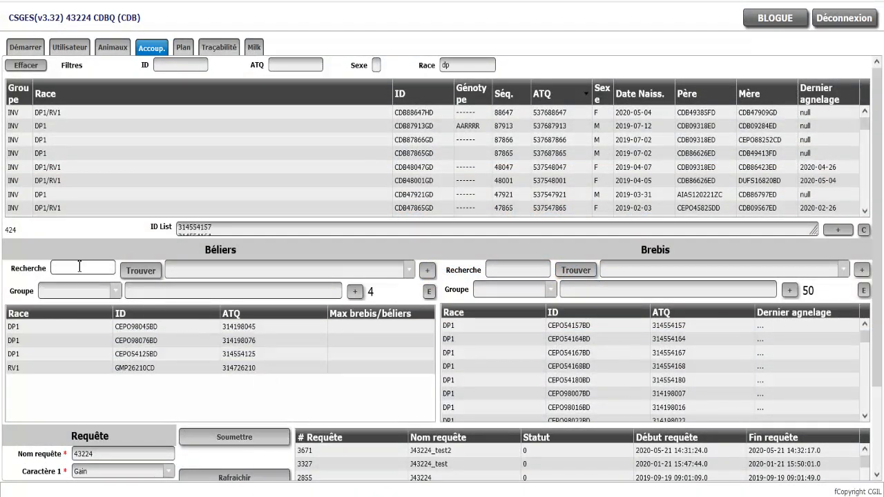
text(oai109jd)
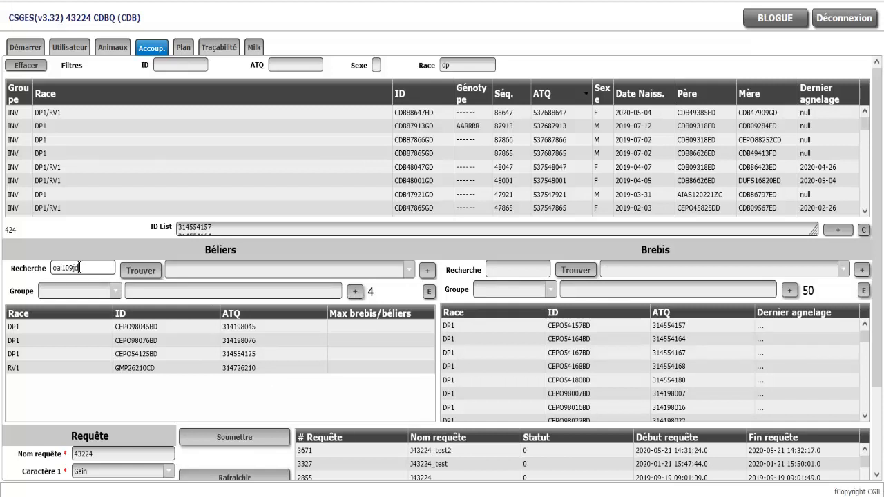
click(140, 272)
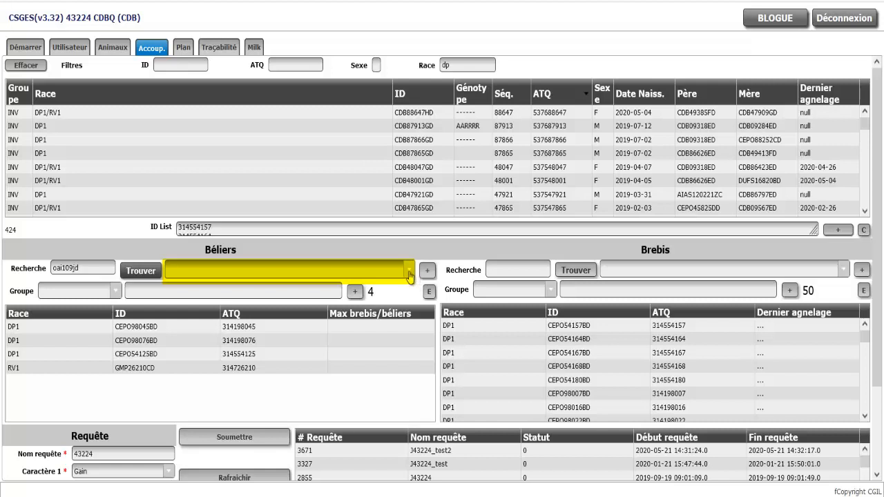
click(409, 274)
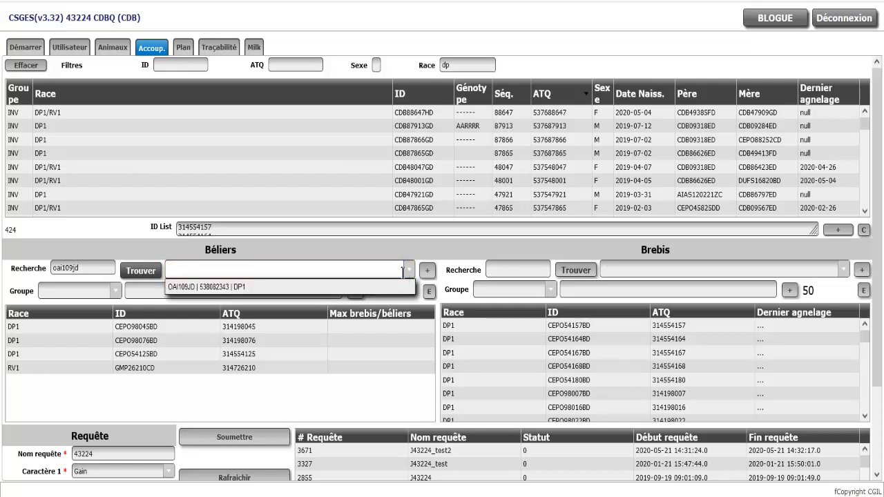
click(242, 293)
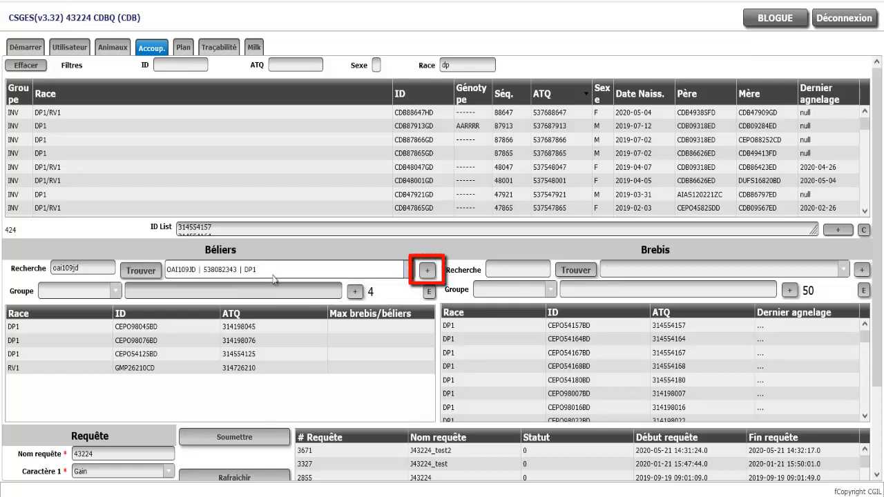
click(427, 270)
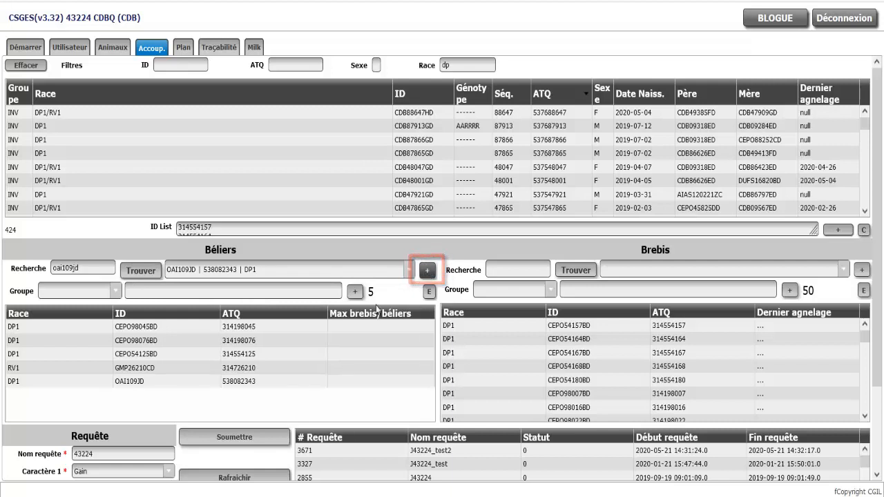
Step: Remove OAI109JD from the ram list and add it again by appending oai109jd to the end of the ID List
double_click(260, 386)
scroll(236, 229, down, 3)
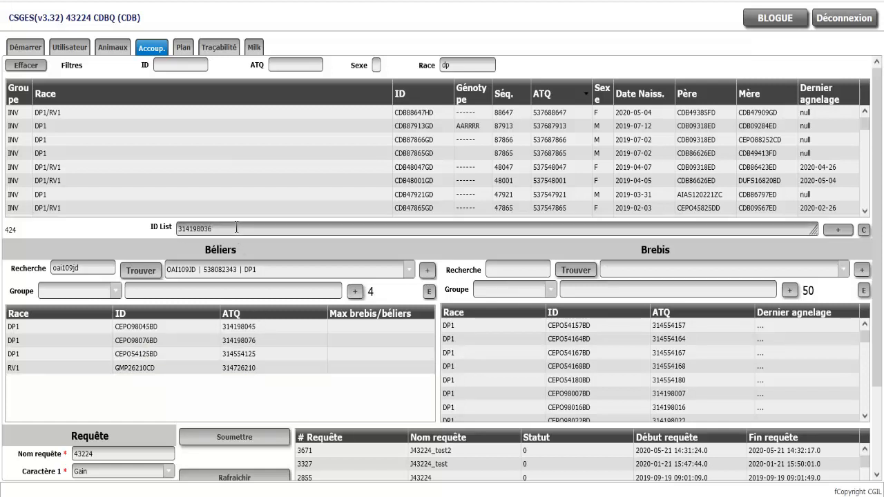
scroll(236, 228, down, 5)
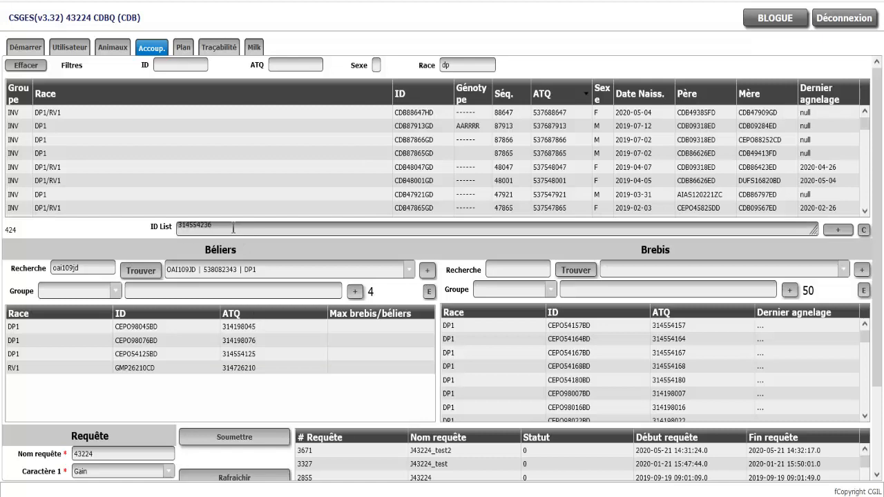
scroll(234, 228, down, 3)
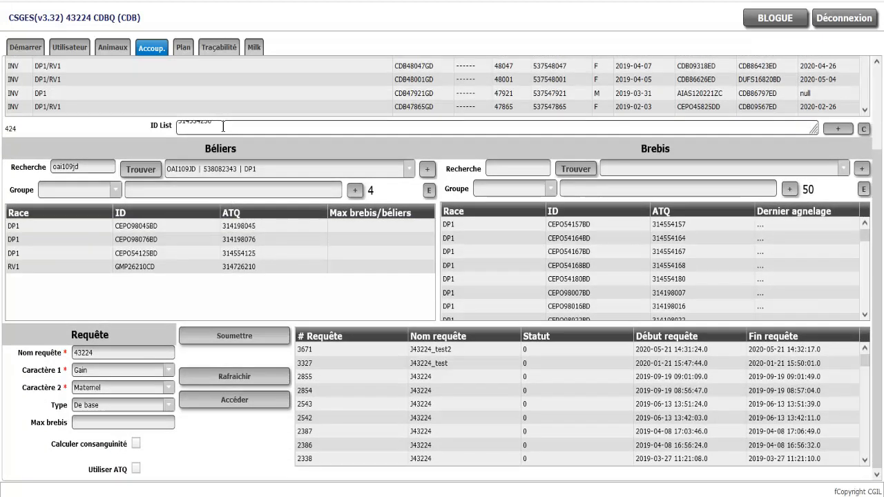
text(oai109jd)
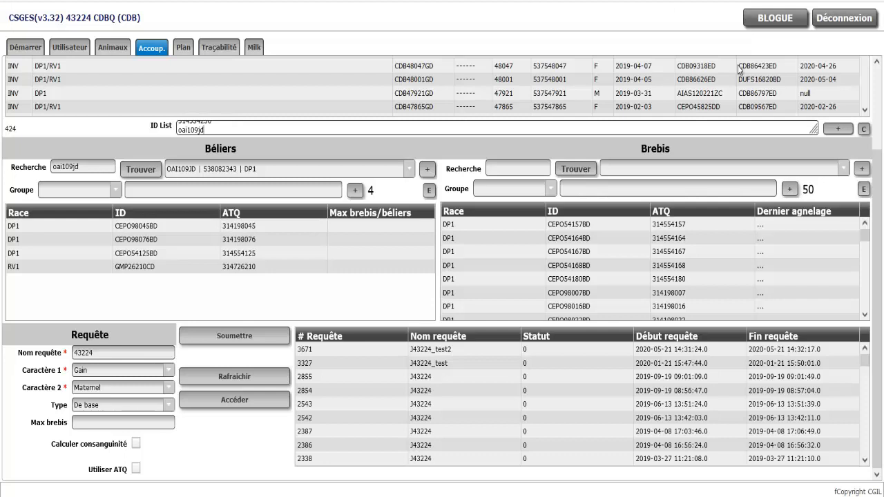
click(841, 131)
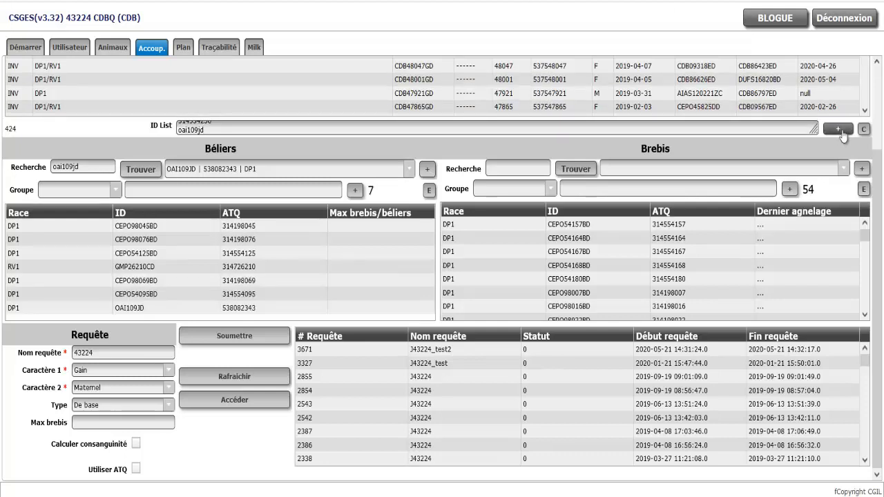
Step: Delete the oai109jd entry from the end of the ID List
click(446, 231)
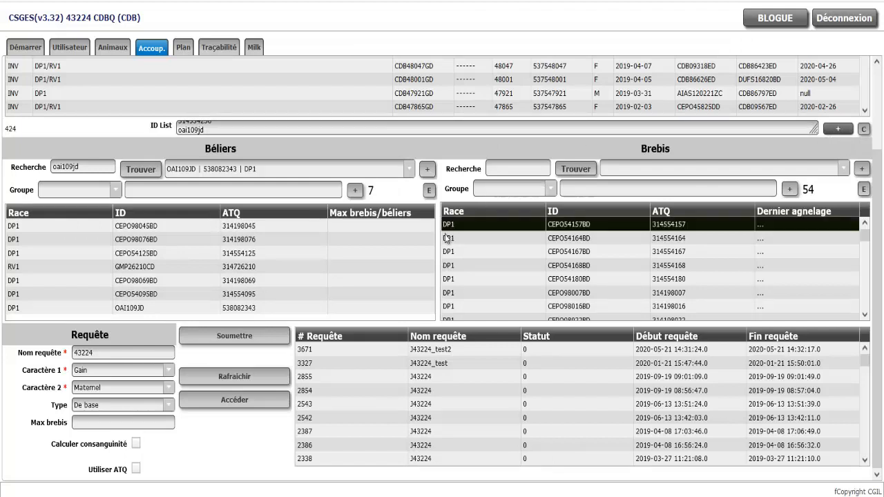
click(422, 253)
click(418, 308)
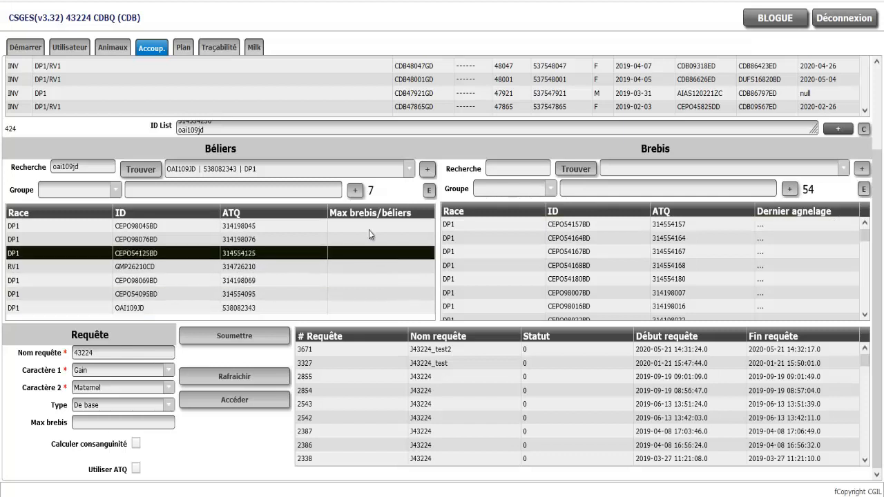
drag(212, 131, 169, 131)
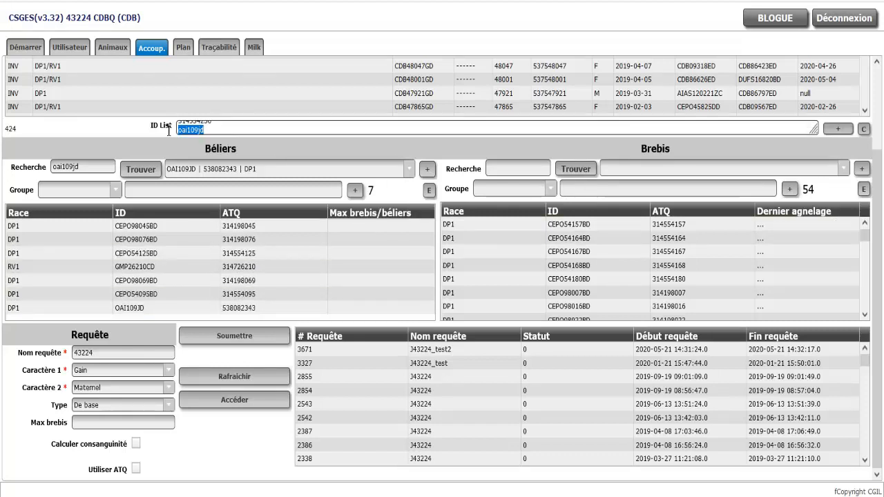
click(215, 131)
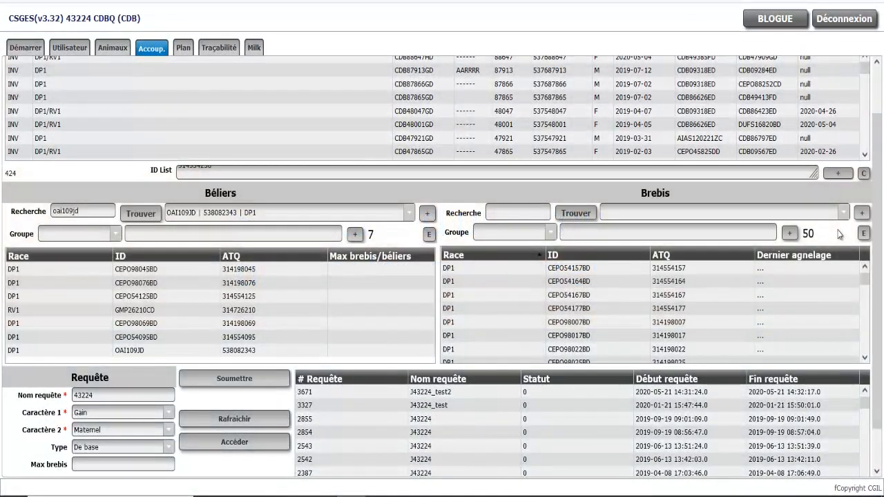
Step: Empty the ewe list and fill it with the ewes of group 2019*3
click(863, 233)
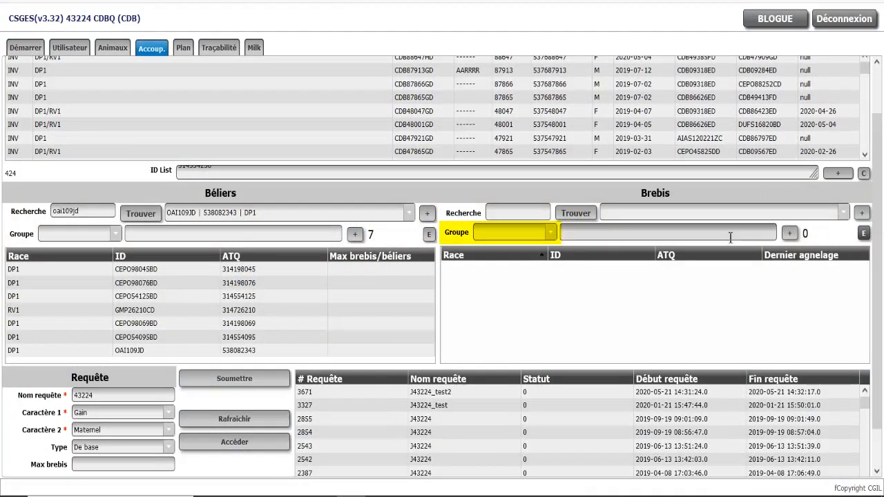
click(549, 235)
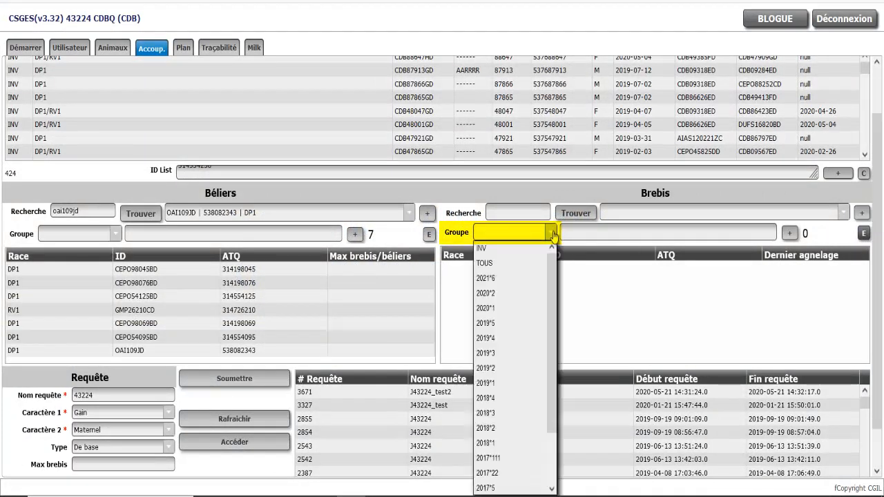
click(498, 354)
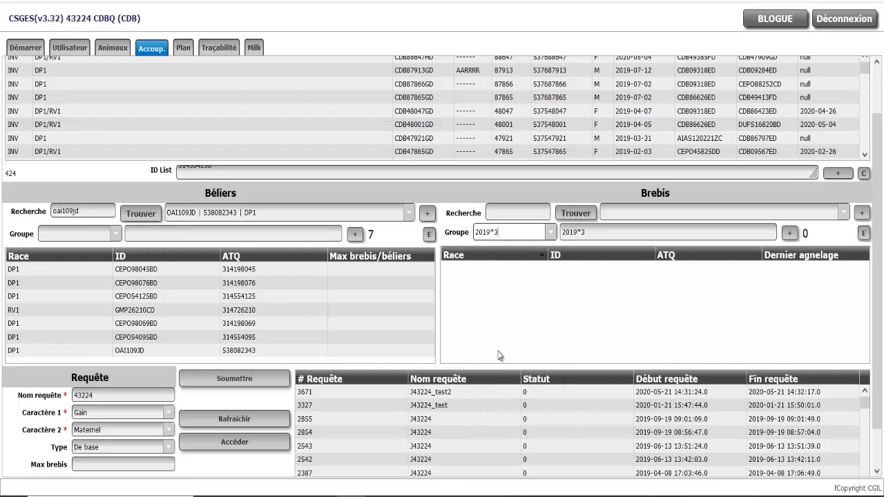
click(790, 234)
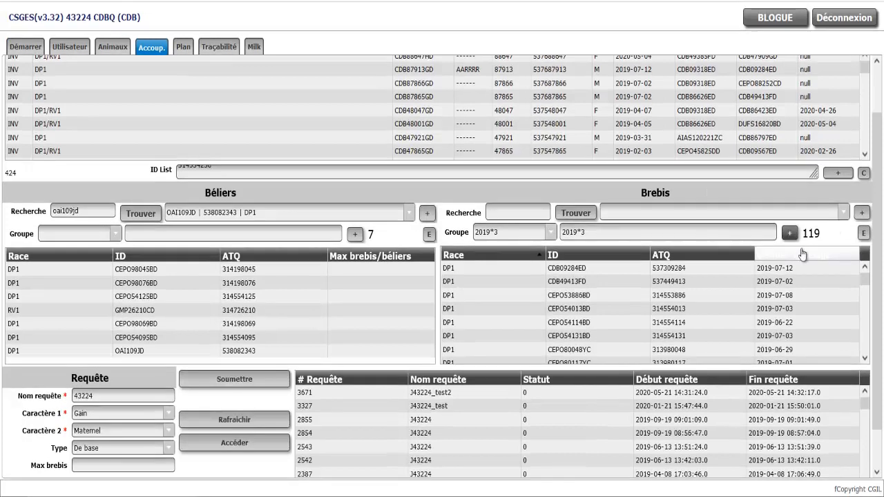
click(551, 233)
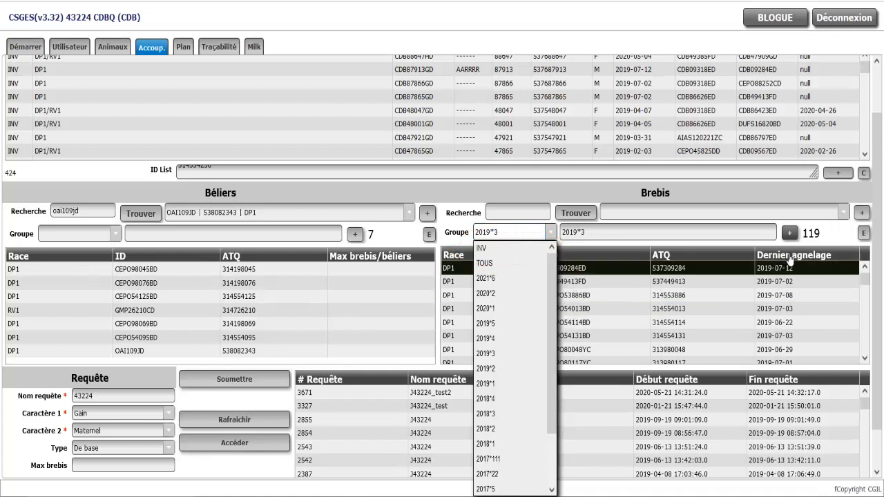
click(836, 230)
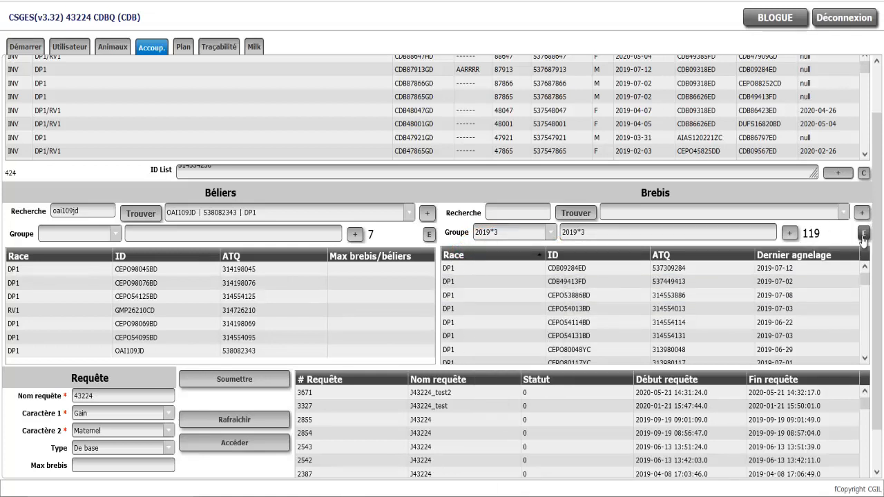
Step: Empty both the ewe and ram lists and refill them with the animals from the ID List
click(863, 233)
click(429, 236)
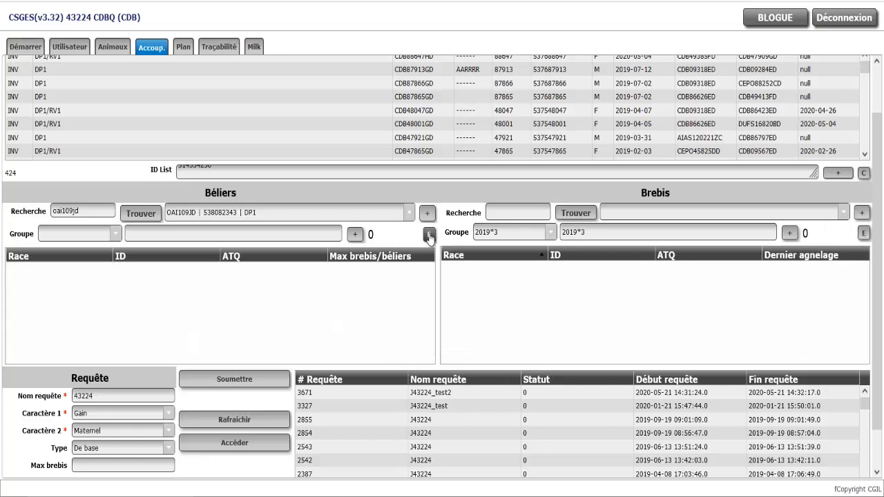
click(840, 174)
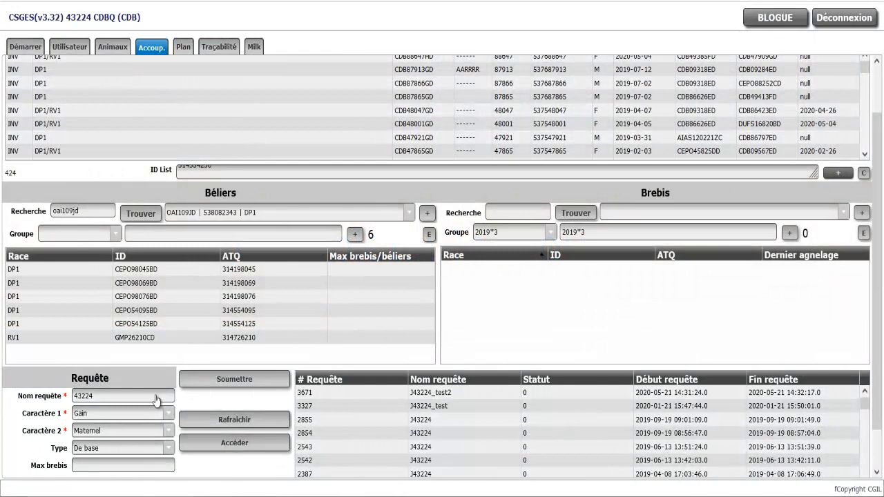
Step: Append "_groupe 2" to the request name
click(156, 400)
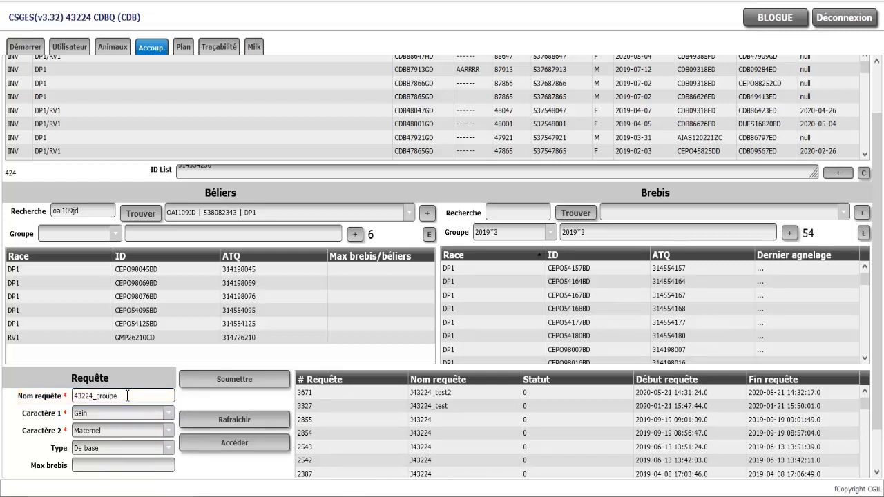
Step: Set the request's Caractère 1 to Maternel hausse prolificité and Caractère 2 to Poids 50j - maternelle
click(169, 414)
click(170, 431)
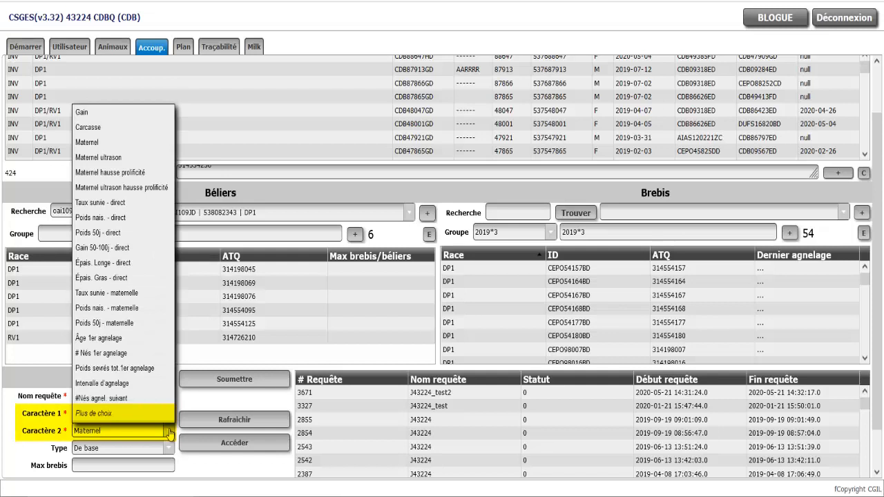
click(169, 431)
click(170, 414)
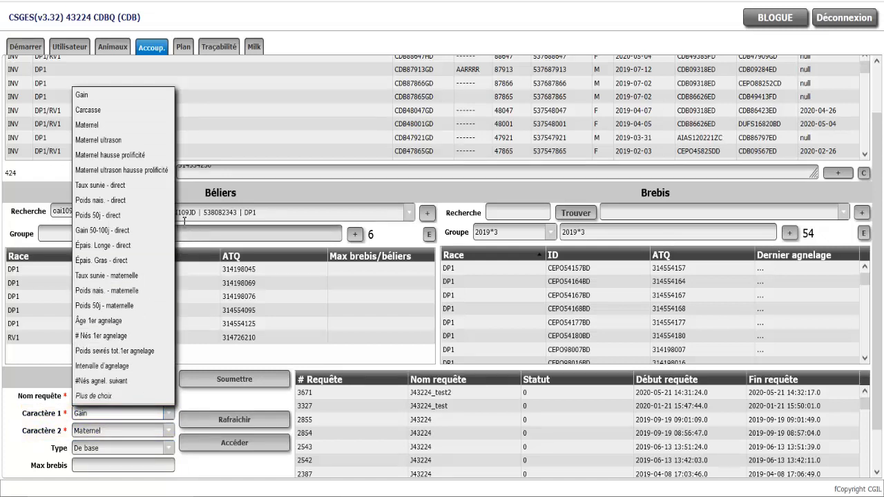
click(156, 163)
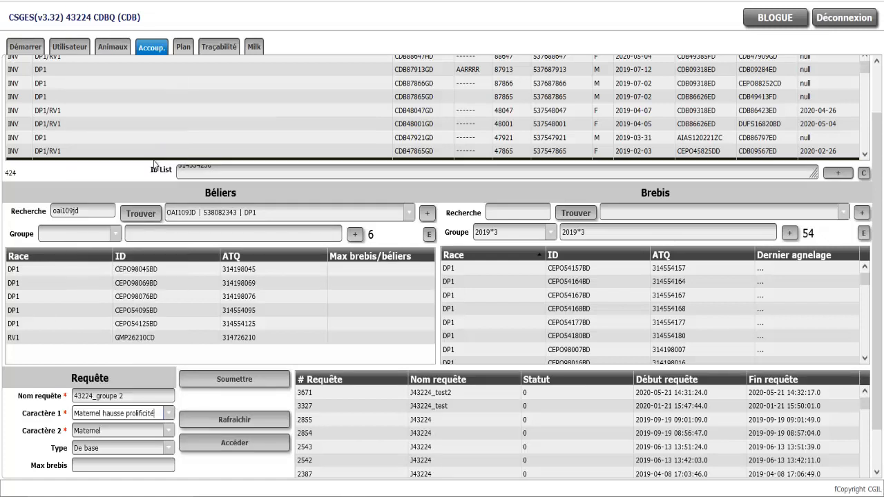
click(170, 433)
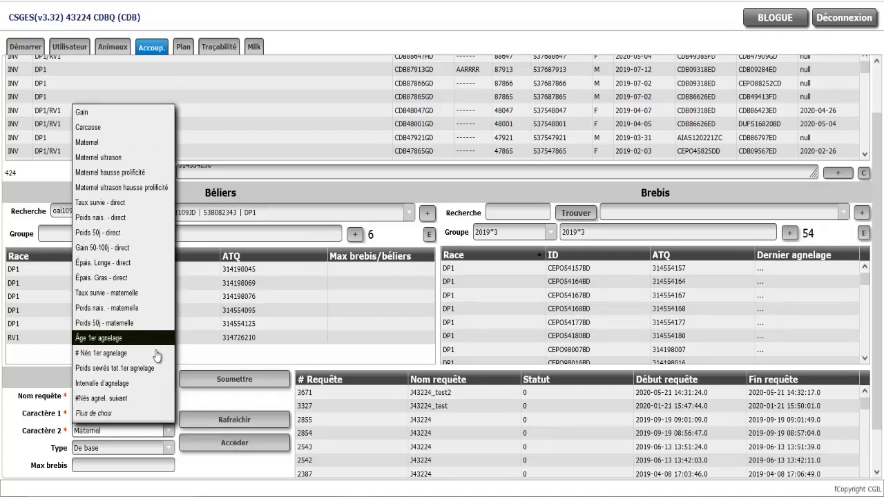
click(149, 322)
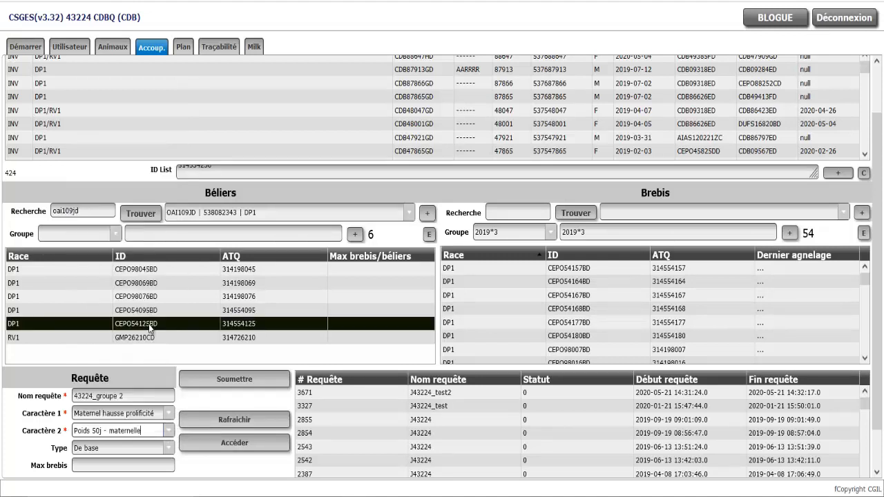
Step: Set the request's Type to De base, leave Max brebis empty, and enable Calculer consanguinité and Utiliser ATQ
click(170, 449)
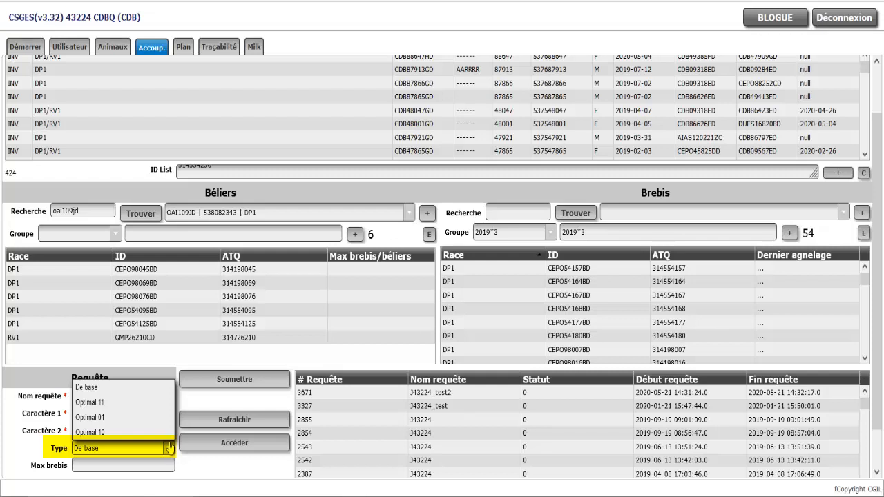
click(159, 393)
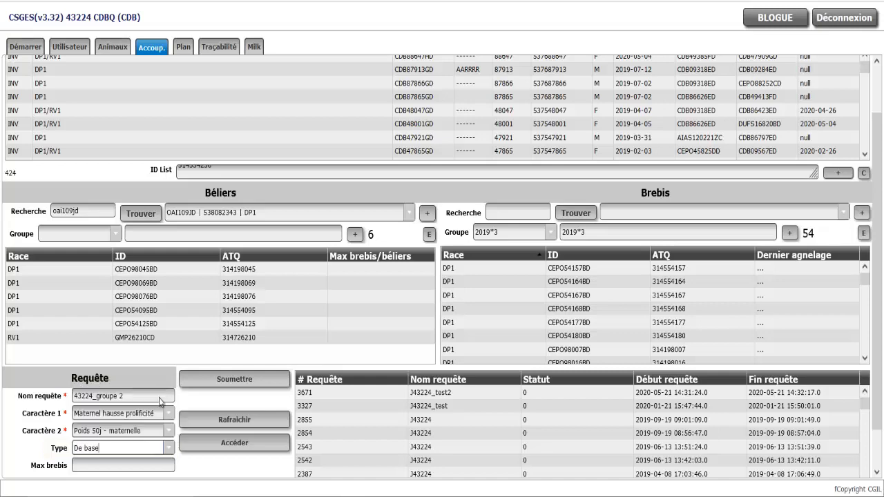
scroll(159, 459, down, 1)
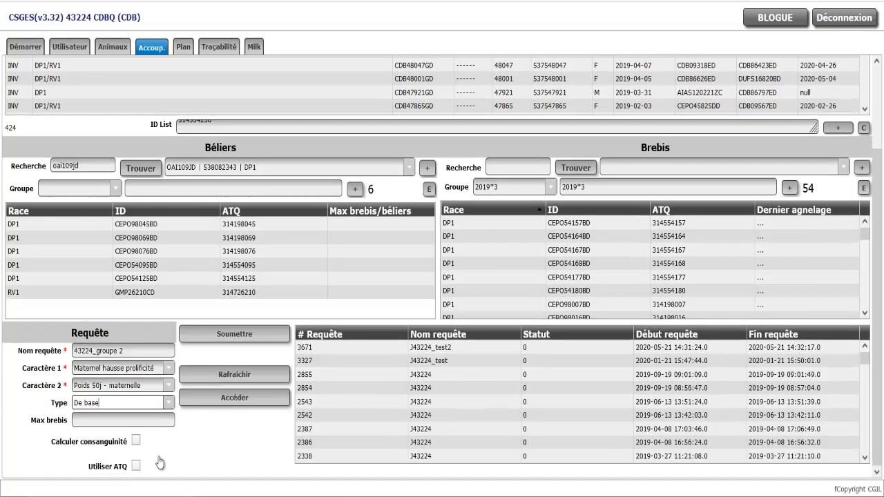
click(160, 421)
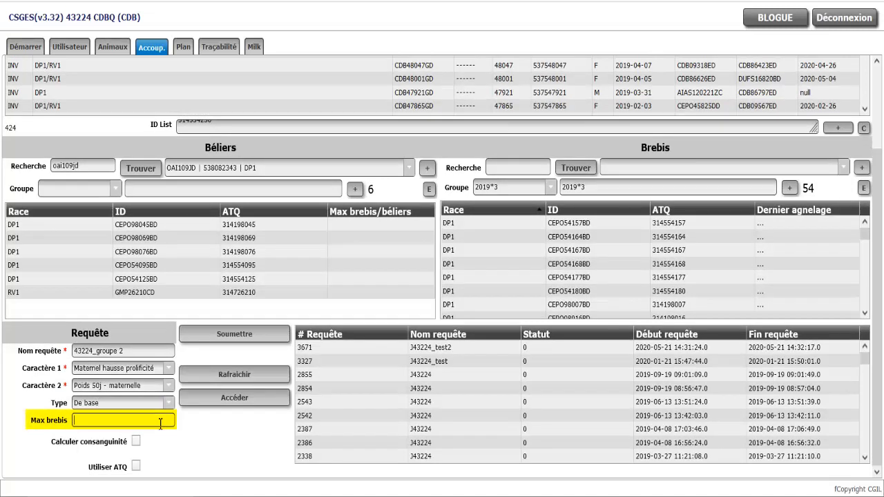
key(Tab)
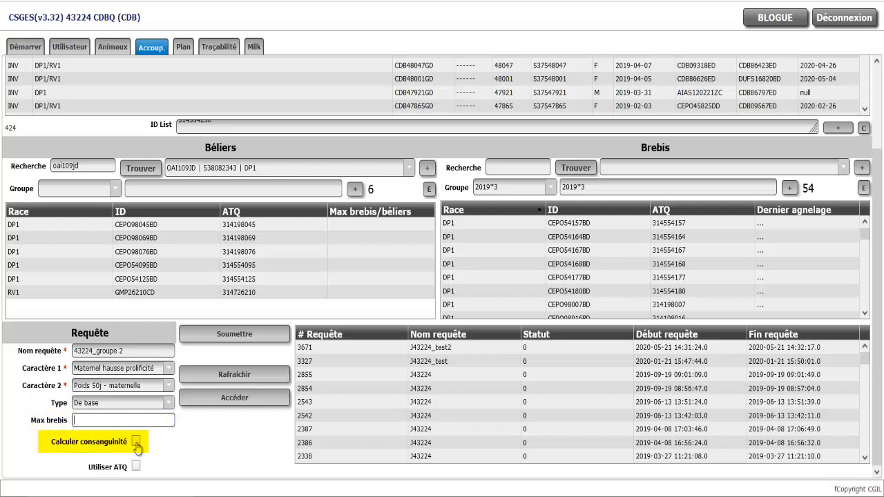
click(136, 442)
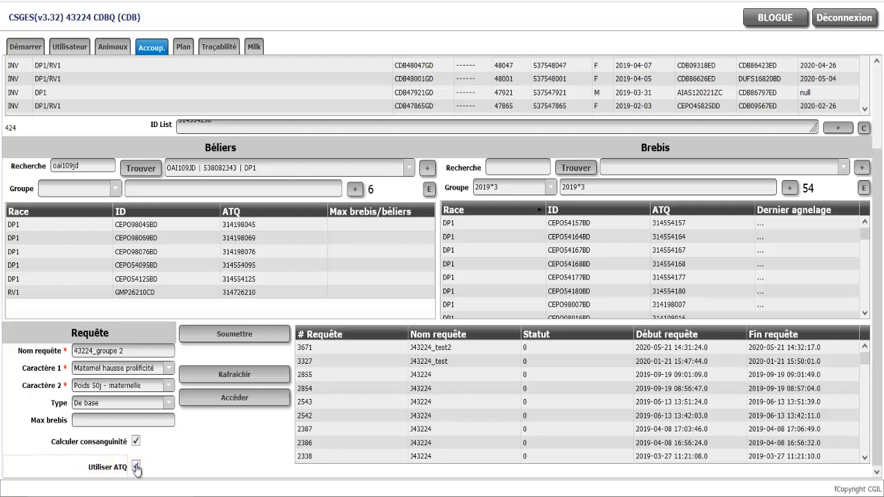
Step: Submit the mating request, refresh the request list and select the newly submitted groupe 2 request
click(235, 335)
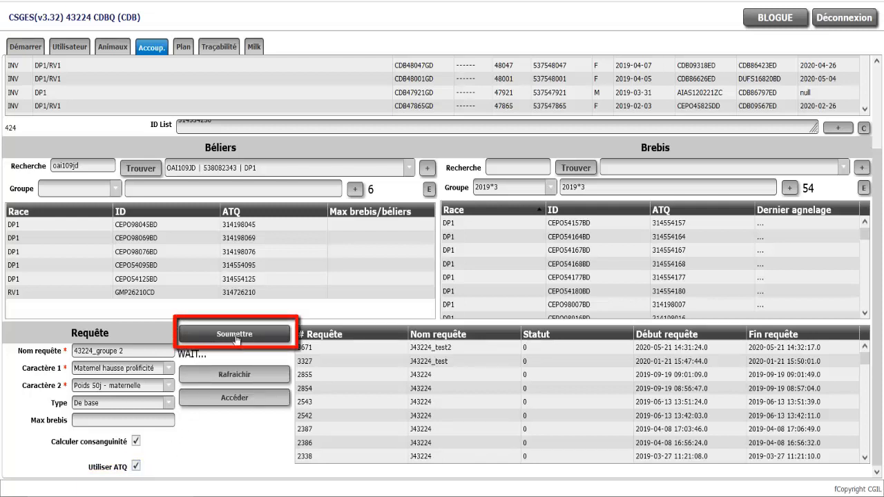
click(233, 375)
click(432, 349)
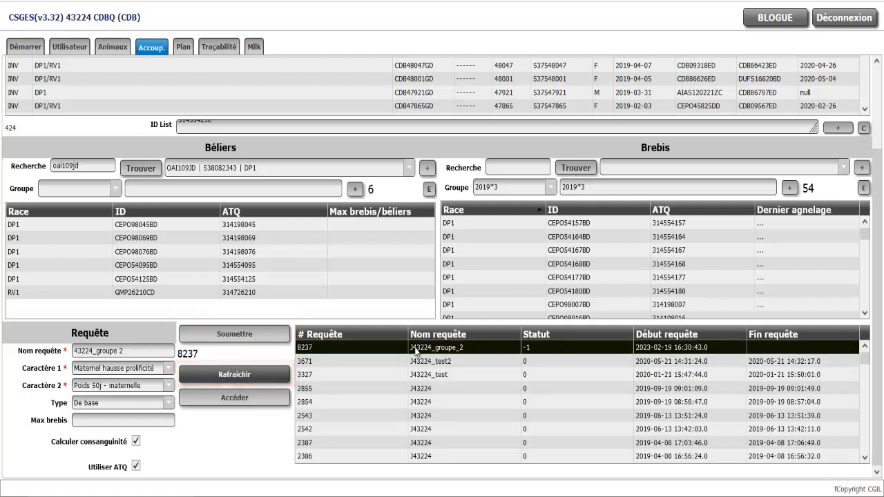